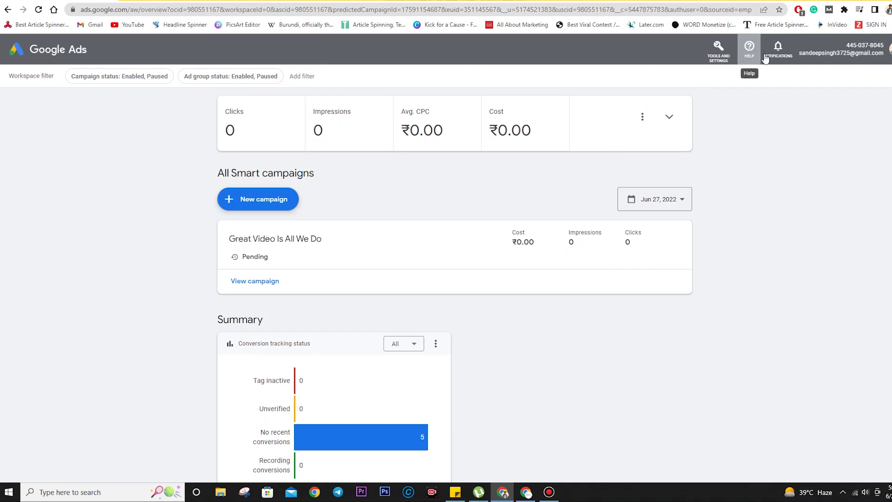
Step: Highlight the account's customer ID in the header and look over the available tools and settings
{"action": "left_click_drag", "start_coordinate": [843, 43], "coordinate": [886, 45]}
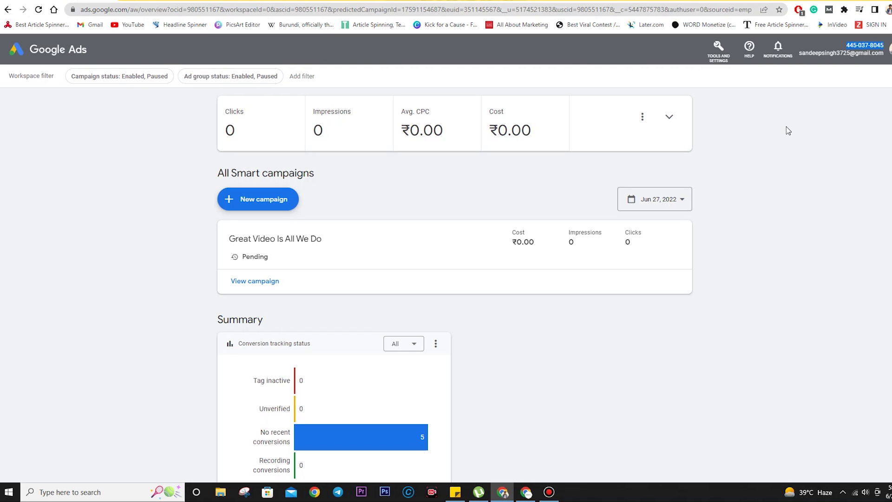
{"action": "left_click", "coordinate": [725, 63]}
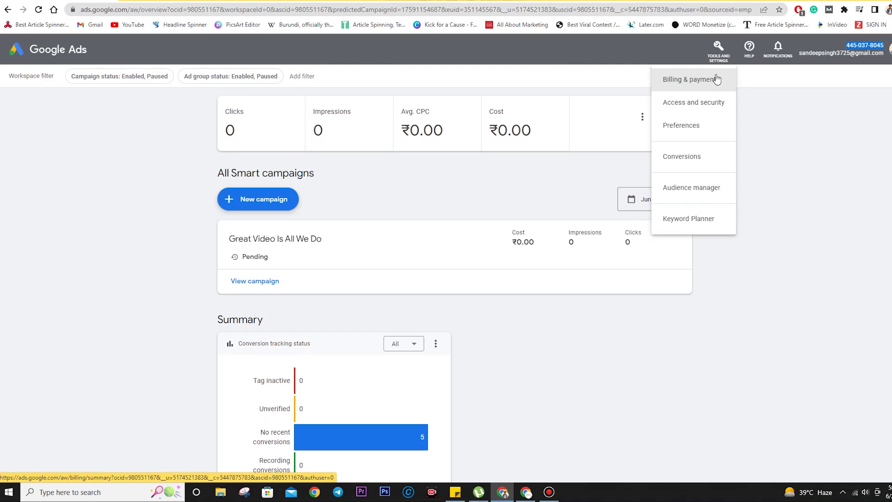
{"action": "left_click", "coordinate": [135, 192]}
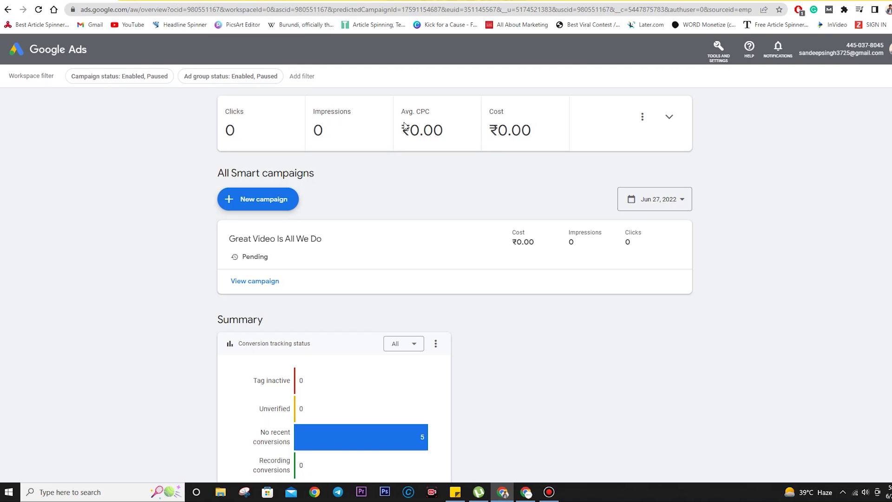
Step: Look over the Google Ads accounts available under the signed-in profile
{"action": "left_click", "coordinate": [889, 48]}
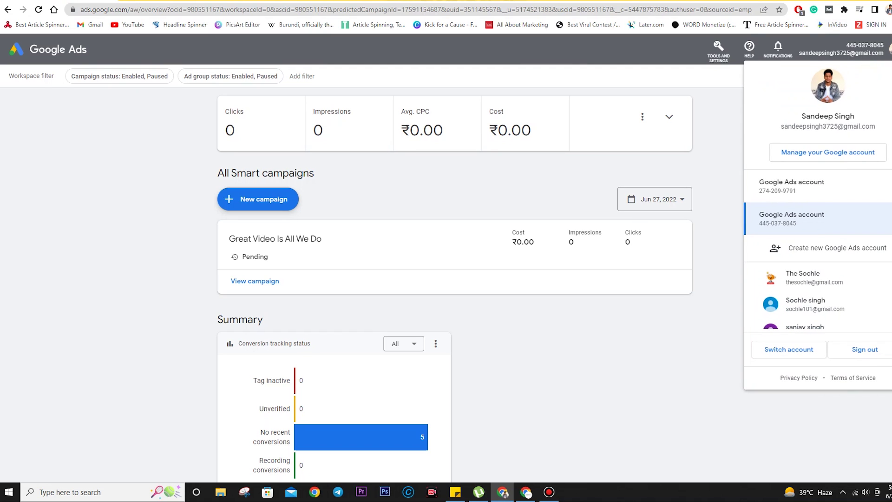
{"action": "left_click", "coordinate": [822, 195]}
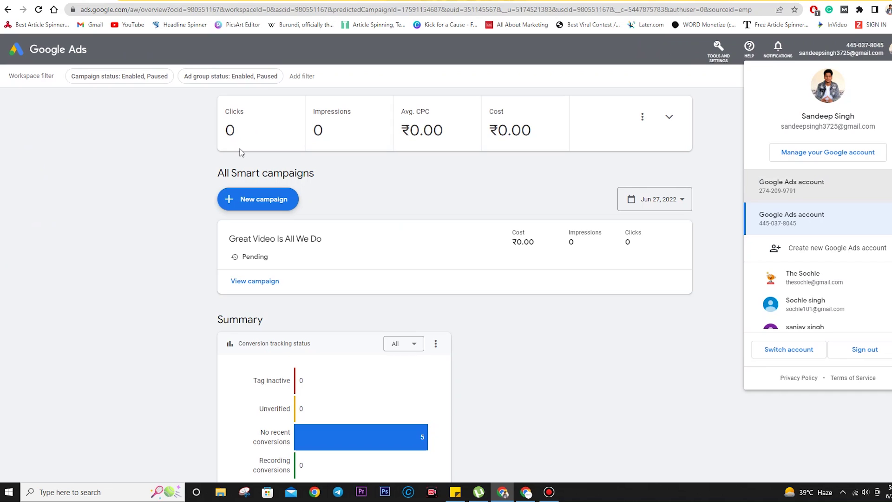
{"action": "left_click", "coordinate": [135, 223]}
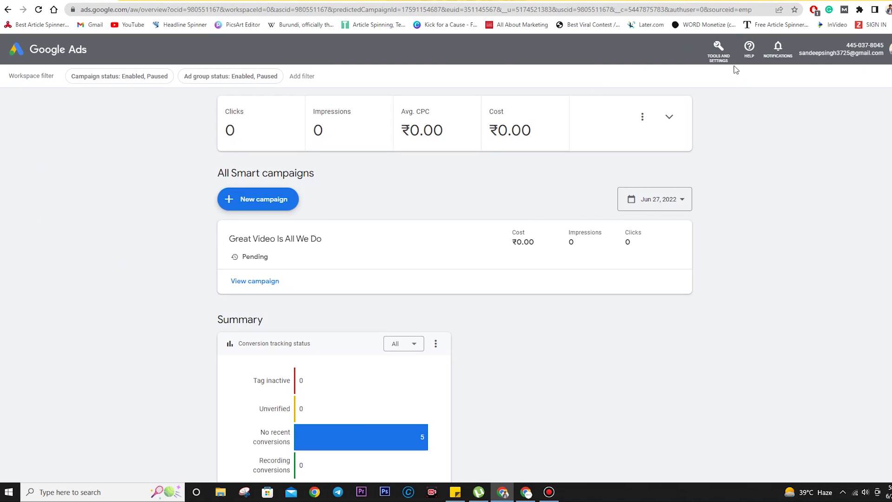
Step: Open the Audience manager and view its data insights, segments and audiences pages
{"action": "left_click", "coordinate": [720, 59]}
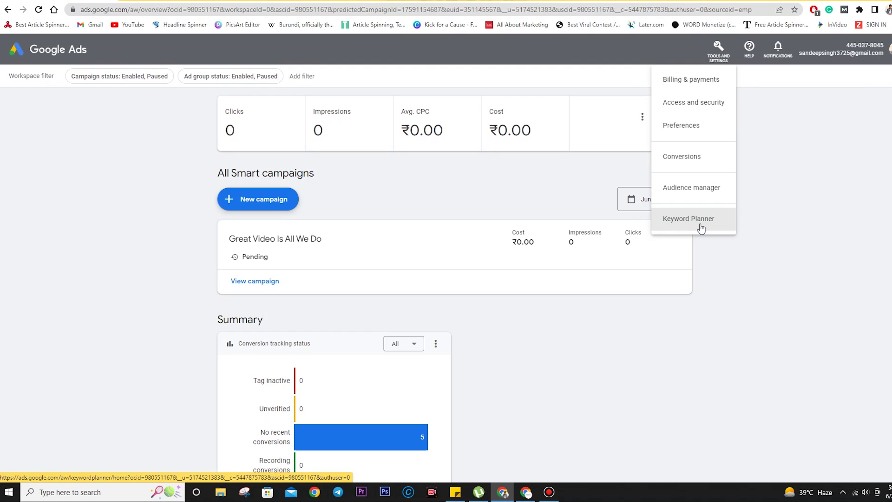
{"action": "left_click", "coordinate": [698, 191]}
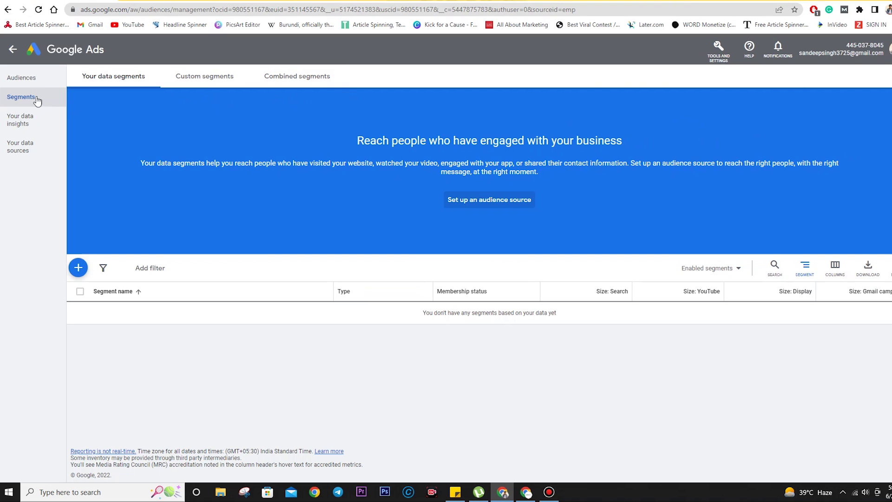
{"action": "left_click", "coordinate": [30, 125]}
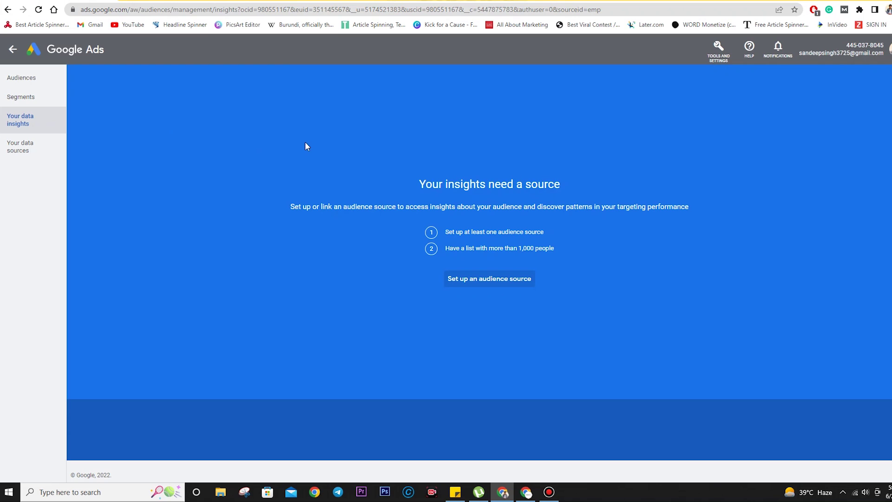
{"action": "left_click", "coordinate": [21, 96]}
{"action": "left_click", "coordinate": [23, 79]}
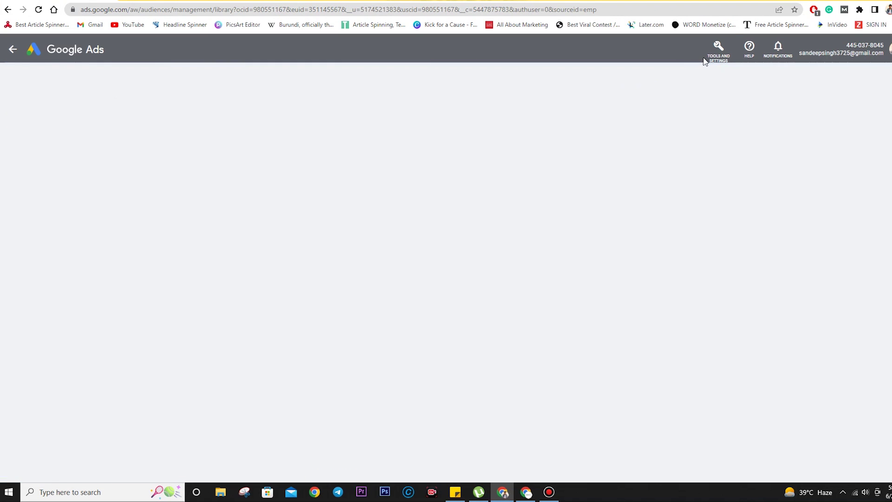
Step: Examine the audience sources that can be set up or linked for remarketing, and return to the Audience manager's segments page
{"action": "left_click", "coordinate": [711, 62]}
{"action": "left_click", "coordinate": [703, 187]}
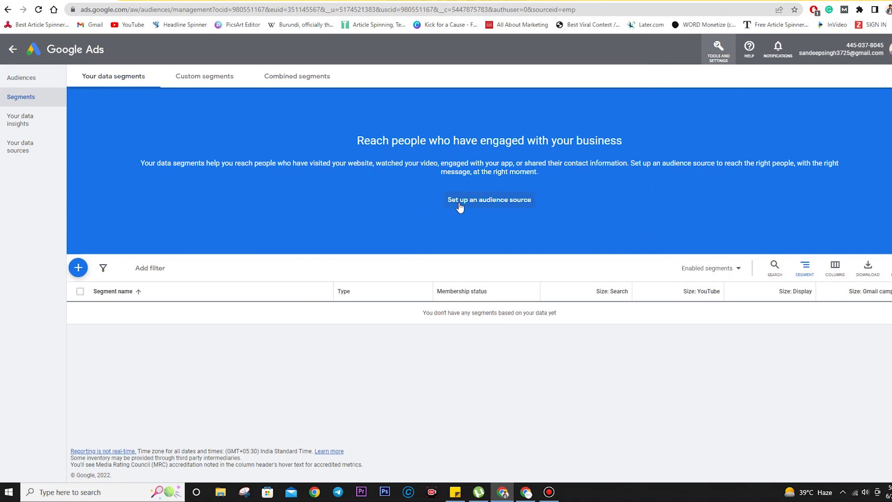
{"action": "left_click", "coordinate": [460, 204]}
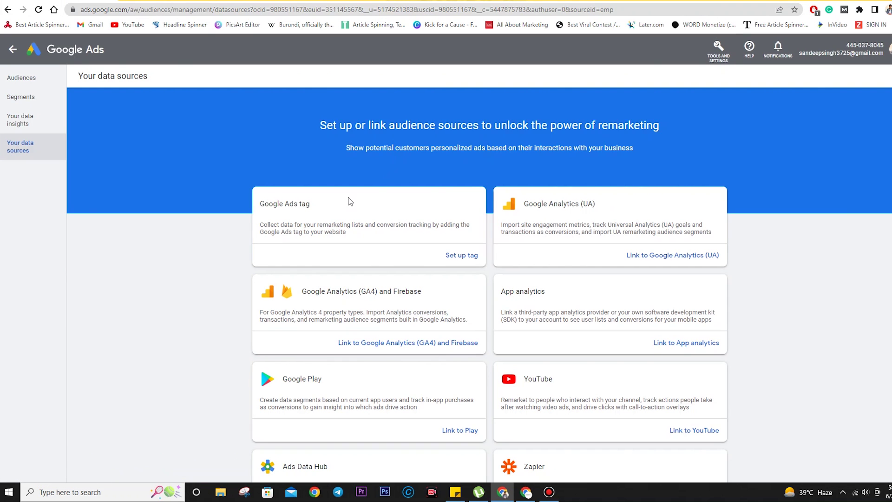
{"action": "scroll", "coordinate": [325, 204], "scroll_direction": "down", "scroll_amount": 2}
{"action": "scroll", "coordinate": [292, 175], "scroll_direction": "up", "scroll_amount": 2}
{"action": "scroll", "coordinate": [569, 305], "scroll_direction": "down", "scroll_amount": 2}
{"action": "scroll", "coordinate": [568, 305], "scroll_direction": "up", "scroll_amount": 2}
{"action": "left_click", "coordinate": [13, 49]}
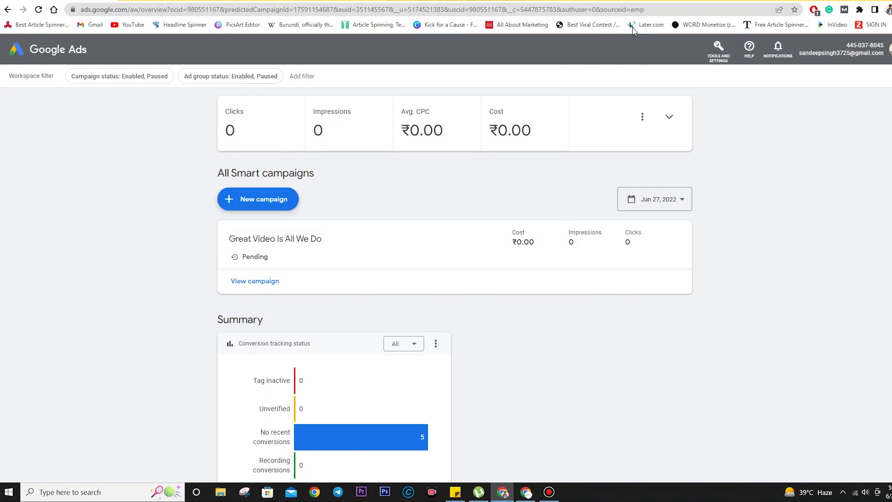
{"action": "left_click", "coordinate": [719, 62]}
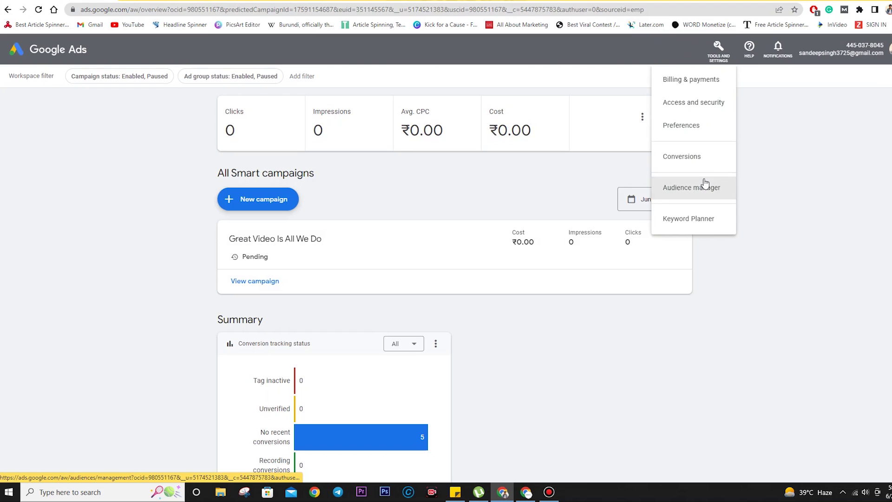
{"action": "left_click", "coordinate": [706, 184]}
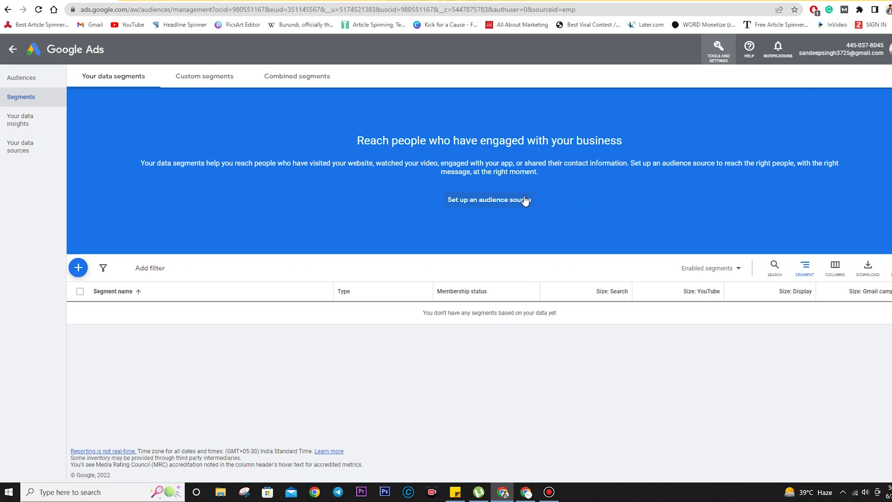
Step: Review the conversions summary and the account preferences
{"action": "left_click", "coordinate": [718, 49]}
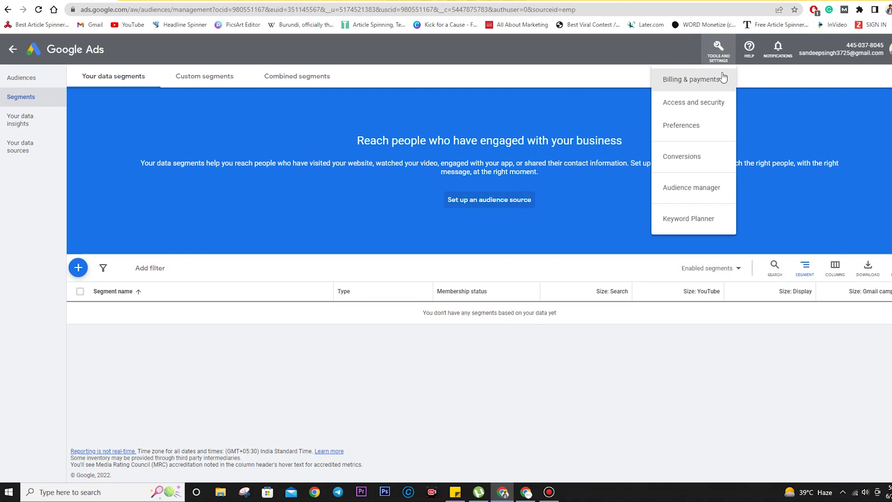
{"action": "left_click", "coordinate": [690, 157]}
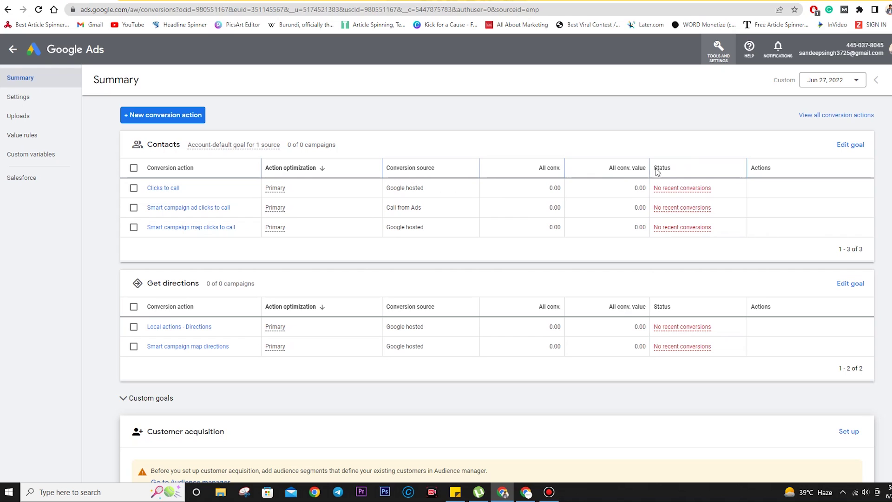
{"action": "mouse_move", "coordinate": [548, 171]}
{"action": "left_click", "coordinate": [718, 49]}
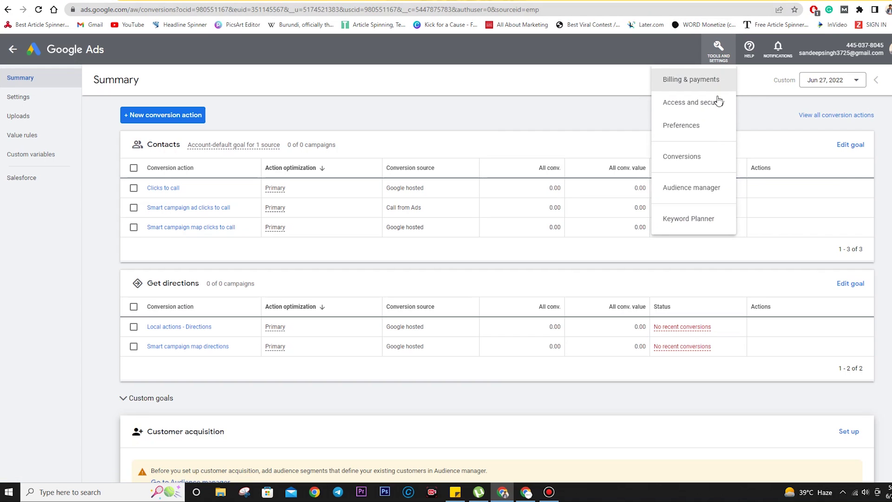
{"action": "left_click", "coordinate": [713, 125]}
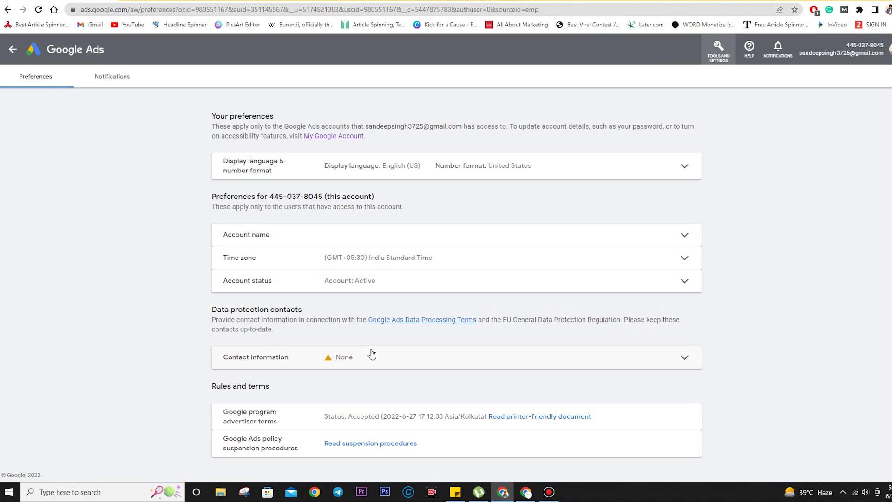
Step: Review the account's access and security pages, including the new-user form, the 2-Step Verification settings and the users list
{"action": "left_click", "coordinate": [714, 67]}
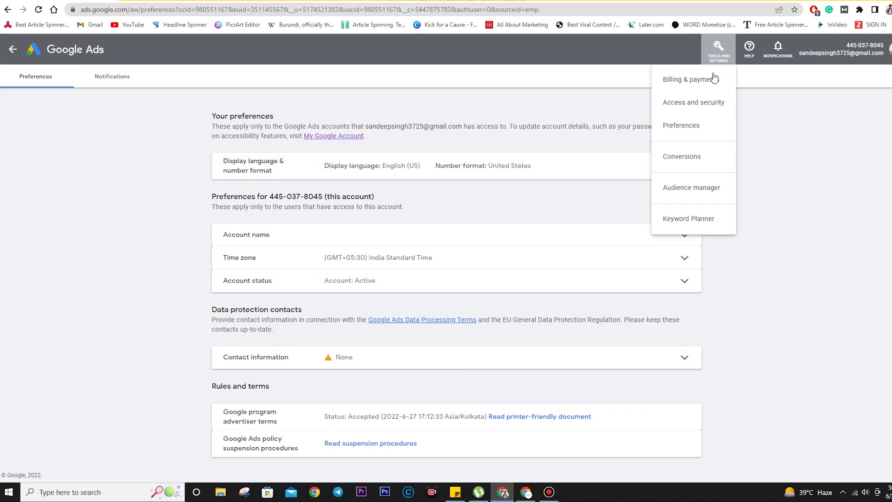
{"action": "left_click", "coordinate": [710, 97]}
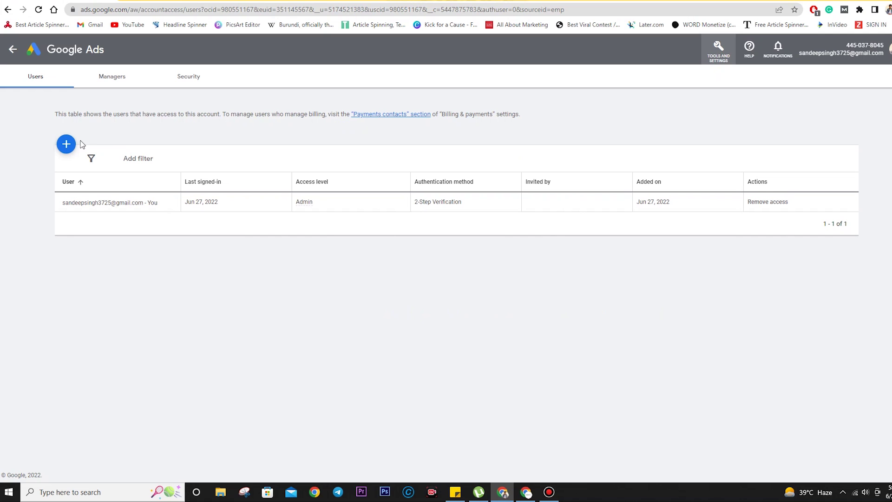
{"action": "left_click", "coordinate": [66, 144]}
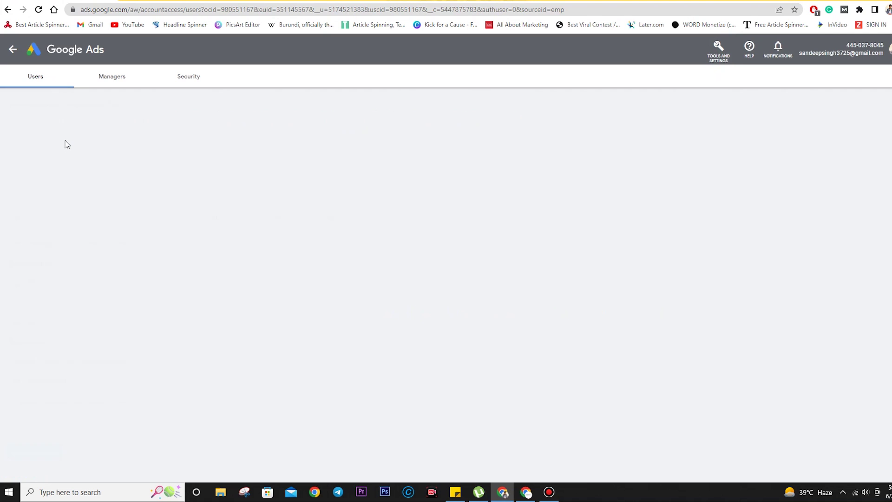
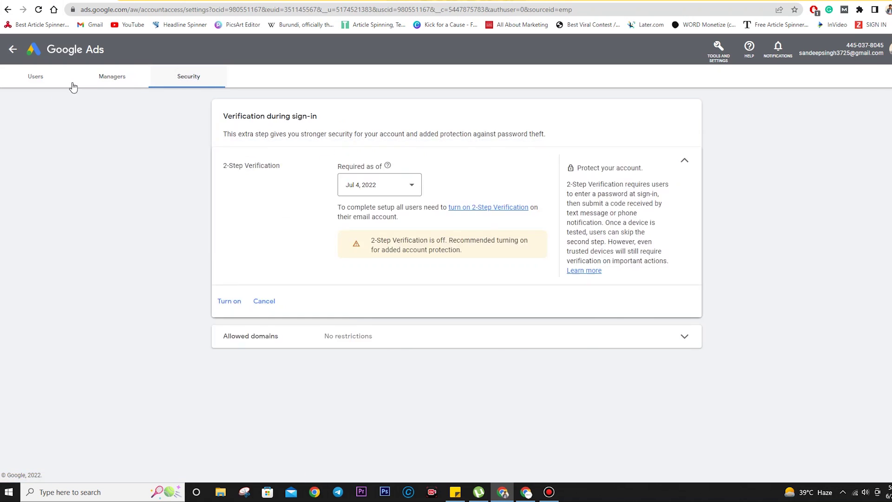
{"action": "left_click", "coordinate": [44, 79]}
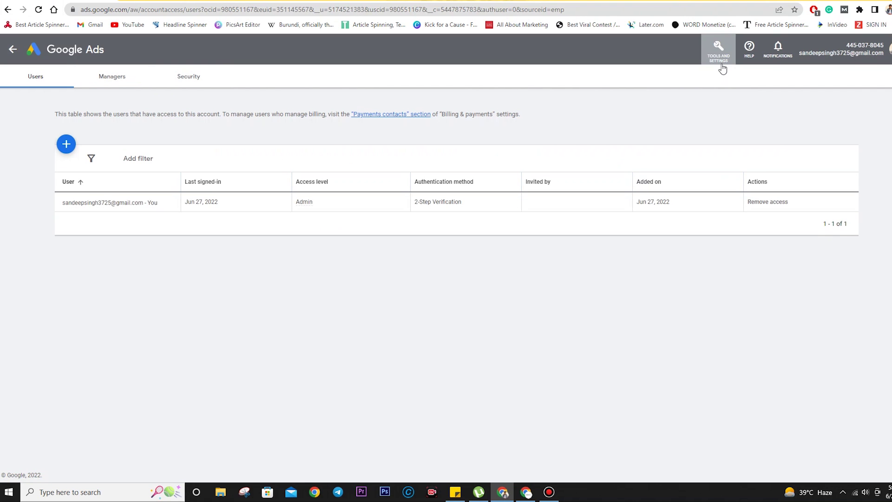
Step: Review the billing summary, billing activity, documents, promotions, billing transfers and payment methods pages
{"action": "left_click", "coordinate": [720, 61]}
{"action": "left_click", "coordinate": [711, 83]}
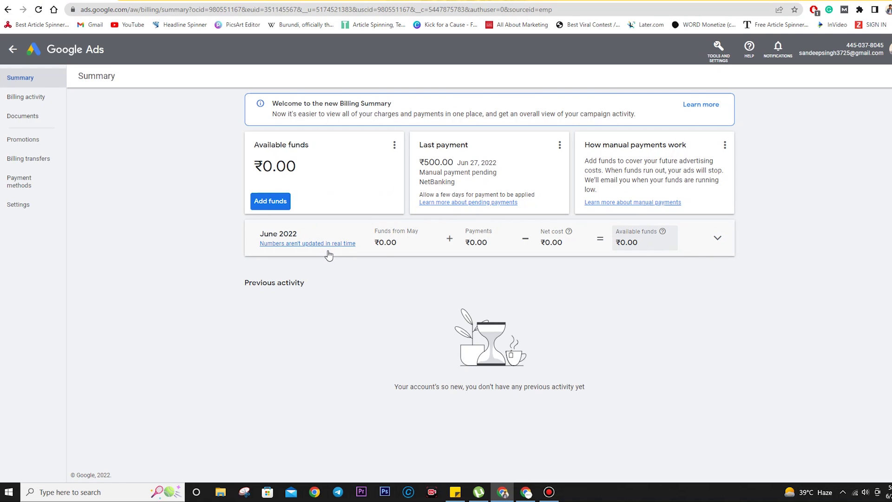
{"action": "left_click", "coordinate": [31, 99]}
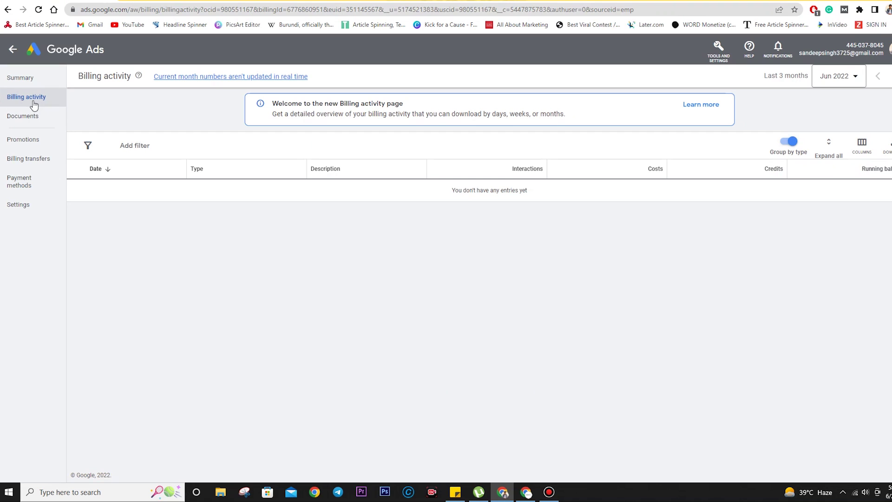
{"action": "left_click", "coordinate": [34, 120]}
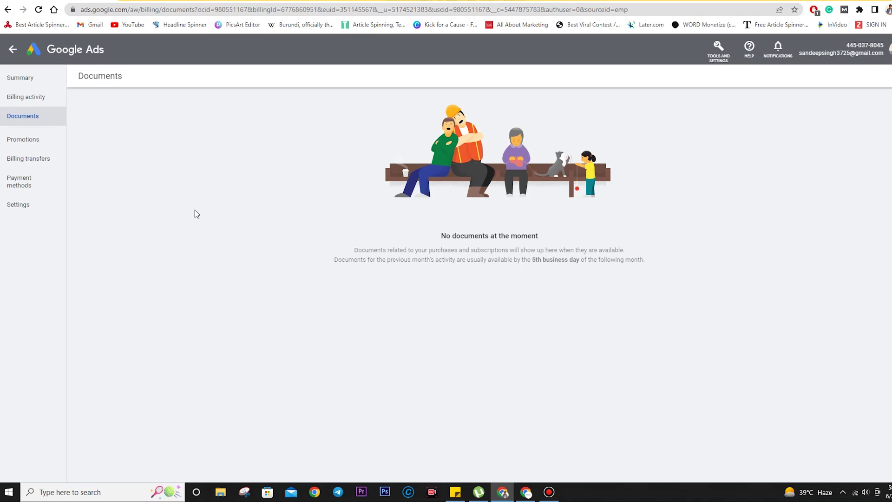
{"action": "left_click", "coordinate": [54, 141]}
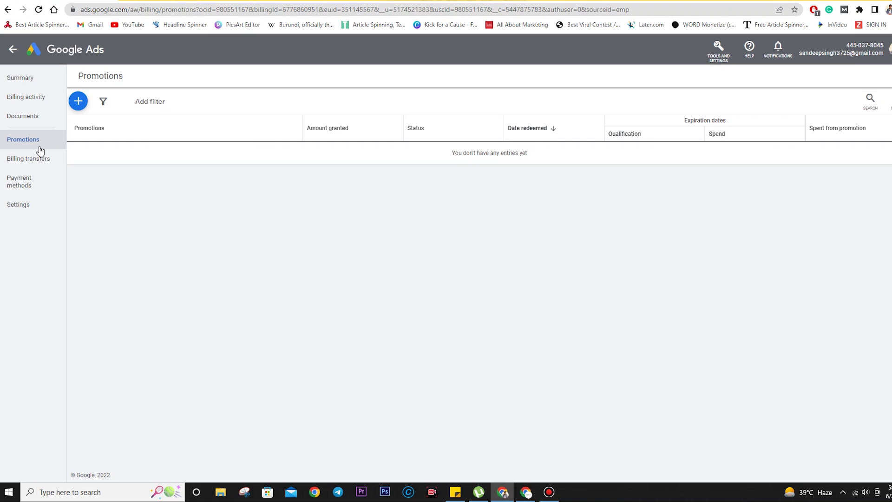
{"action": "left_click", "coordinate": [38, 157]}
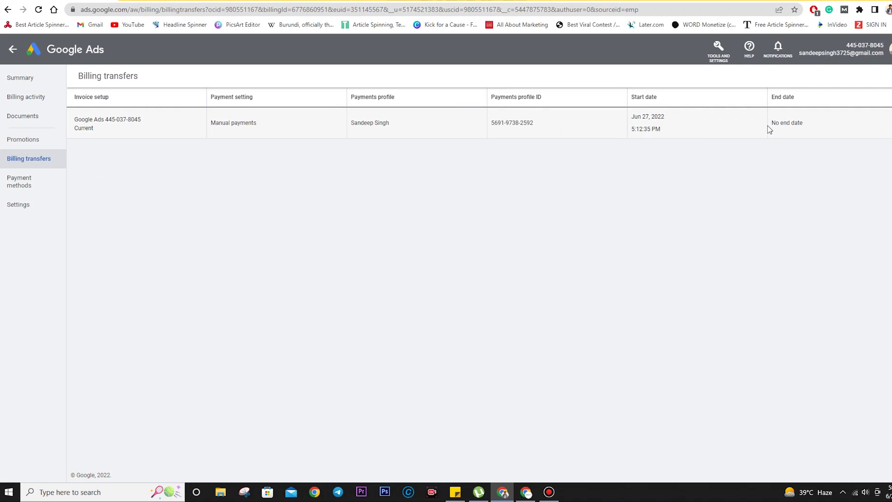
{"action": "left_click", "coordinate": [40, 181]}
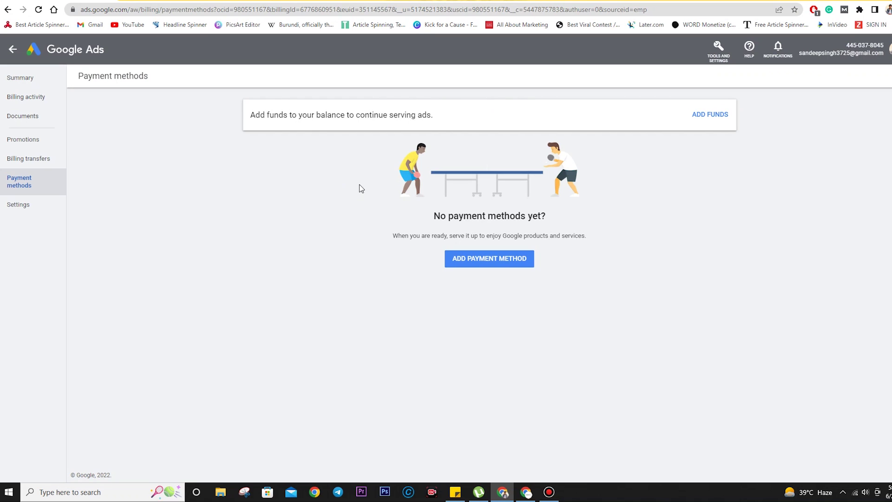
Step: Examine the billing settings, covering the payments account, payments profile and payments users
{"action": "left_click", "coordinate": [49, 203]}
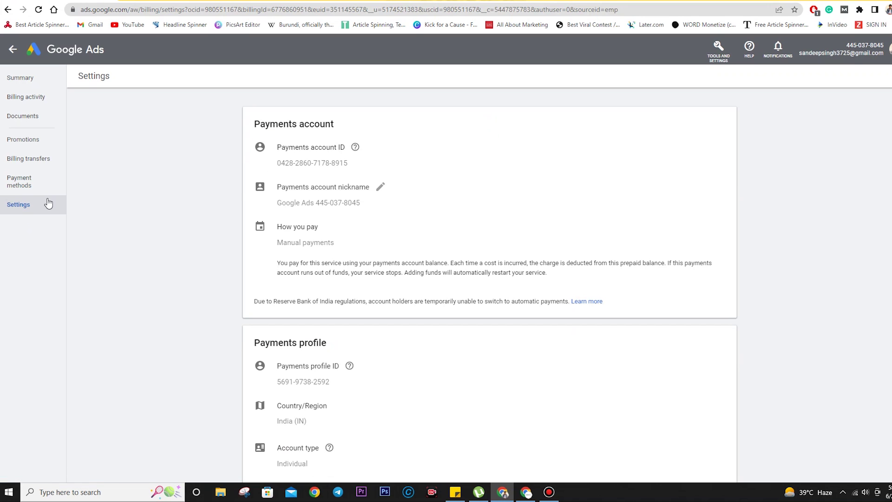
{"action": "scroll", "coordinate": [426, 227], "scroll_direction": "down", "scroll_amount": 3}
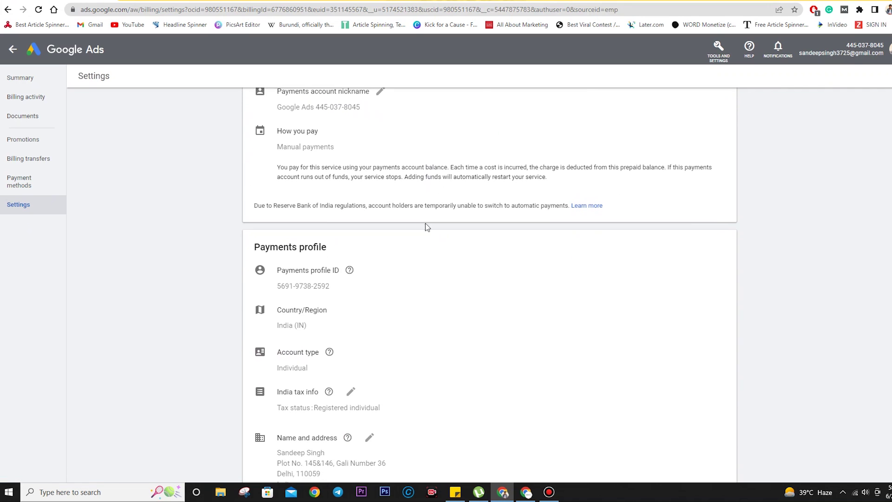
{"action": "scroll", "coordinate": [369, 319], "scroll_direction": "down", "scroll_amount": 5}
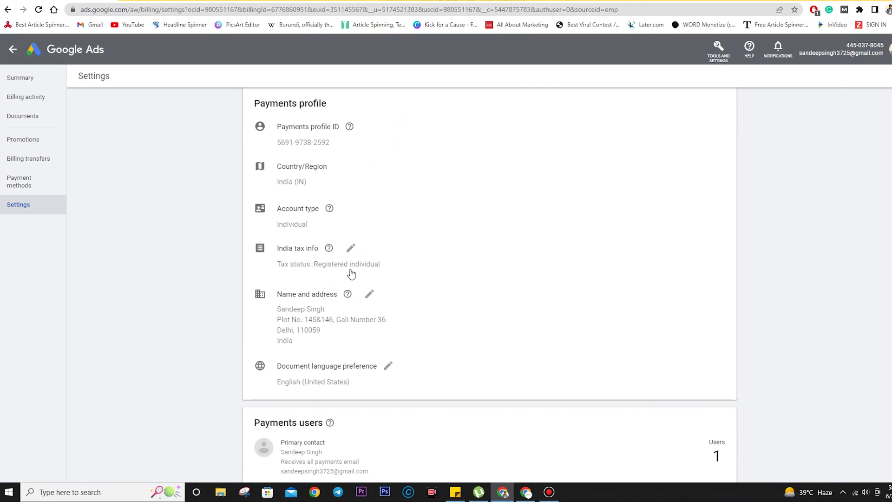
{"action": "scroll", "coordinate": [351, 274], "scroll_direction": "down", "scroll_amount": 2}
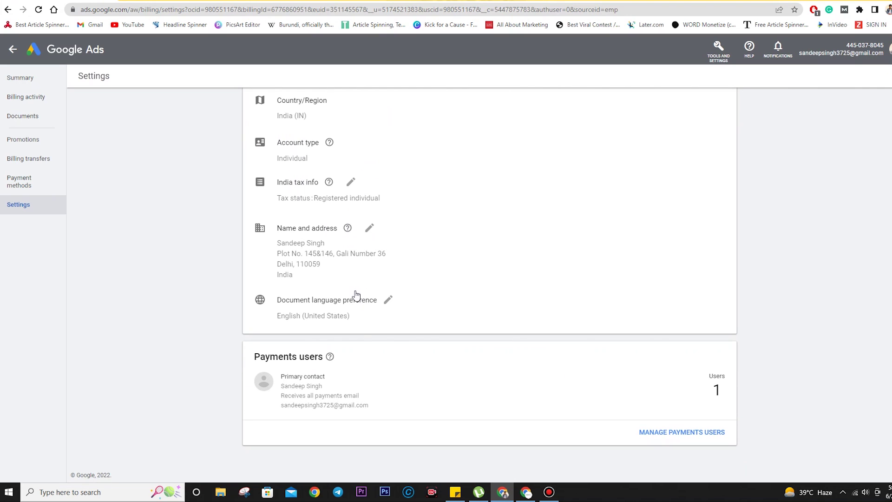
{"action": "scroll", "coordinate": [361, 349], "scroll_direction": "up", "scroll_amount": 6}
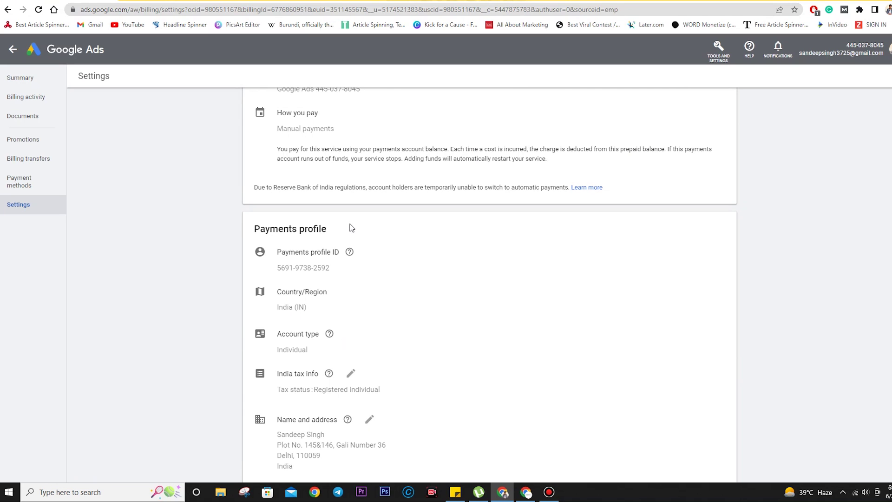
Step: Check the help and support options and the account's notifications
{"action": "left_click", "coordinate": [744, 52]}
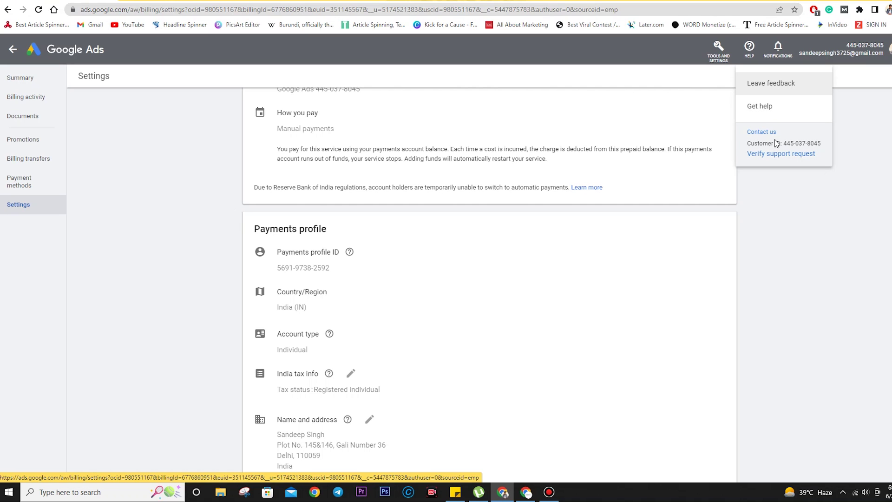
{"action": "left_click", "coordinate": [779, 61]}
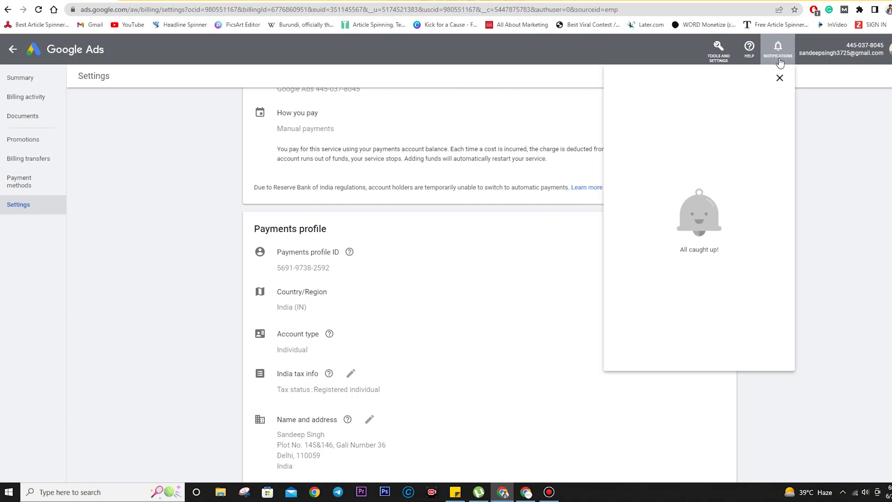
{"action": "left_click", "coordinate": [779, 63]}
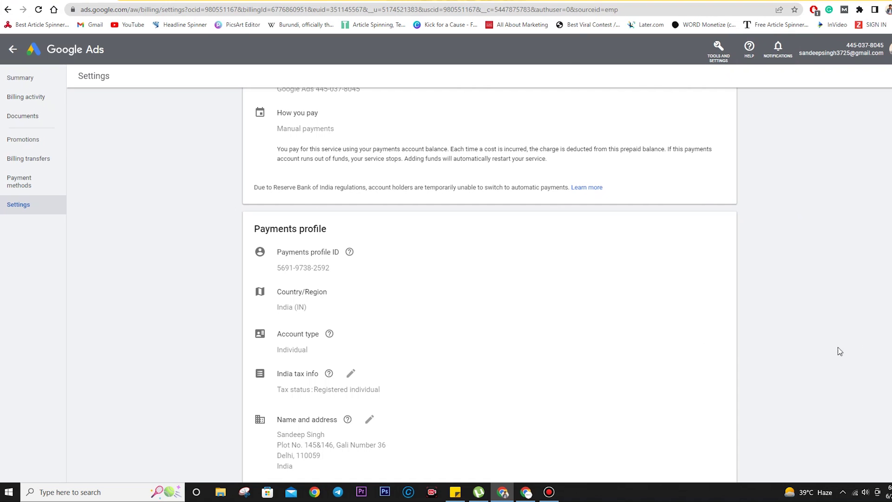
Step: Return to the All campaigns overview and hide the notice that none of the ads are running
{"action": "left_click", "coordinate": [14, 52]}
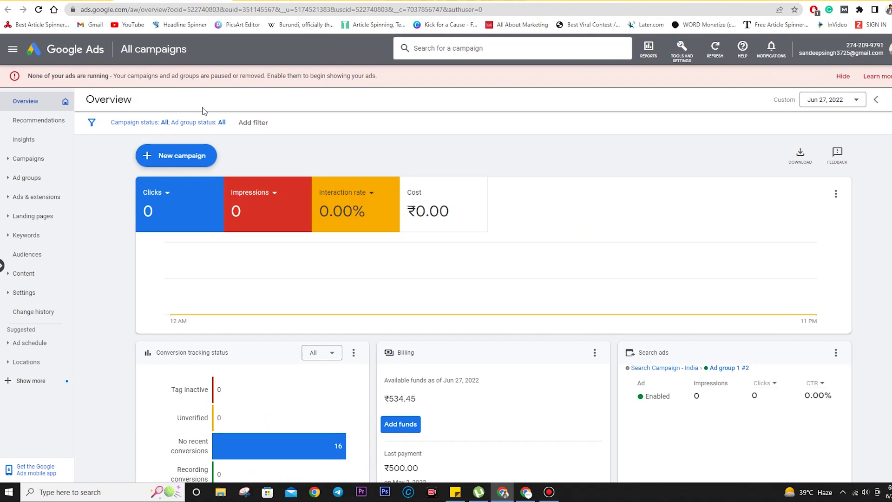
{"action": "left_click", "coordinate": [842, 77]}
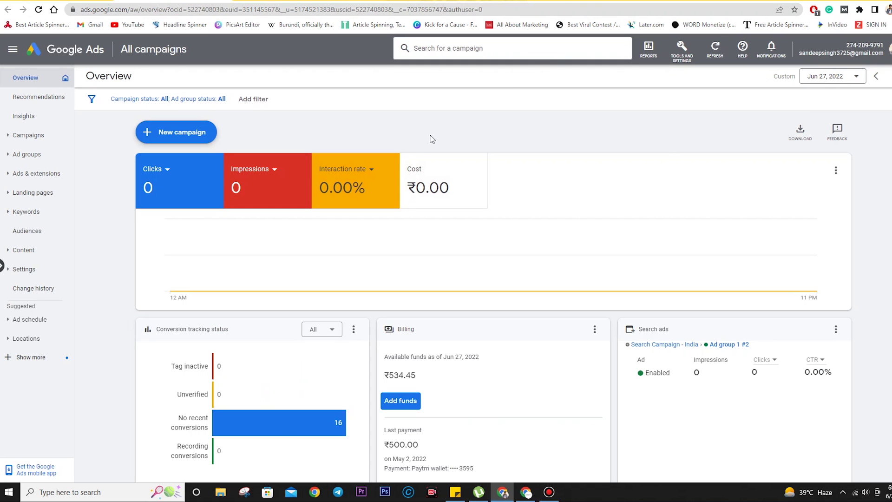
Step: View the Performance Planner and Reach Planner planning tools
{"action": "left_click", "coordinate": [669, 64]}
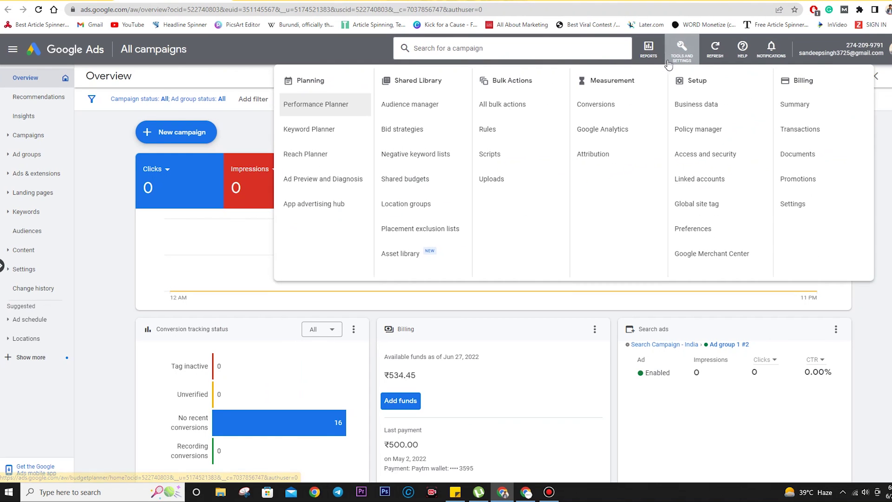
{"action": "left_click", "coordinate": [331, 109]}
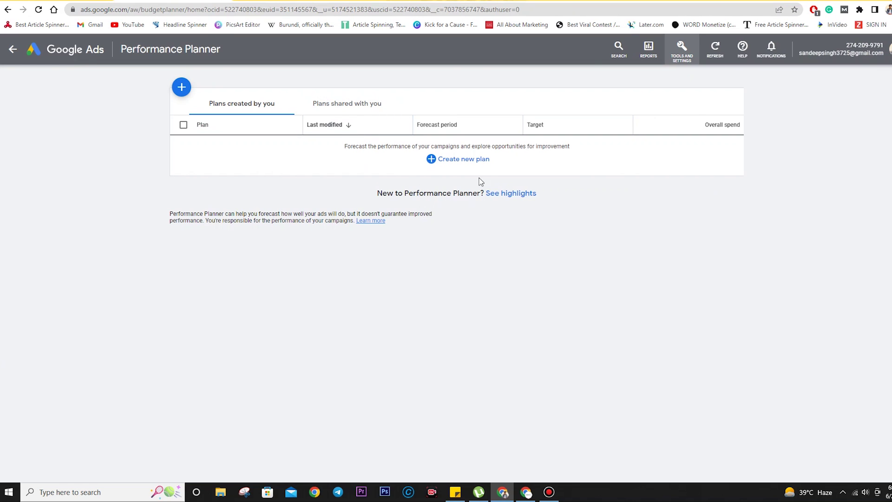
{"action": "left_click", "coordinate": [682, 49]}
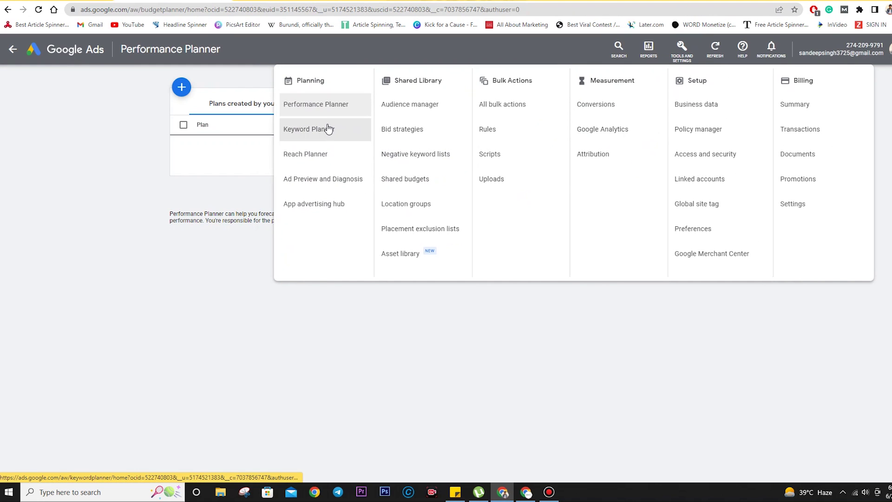
{"action": "left_click", "coordinate": [324, 154]}
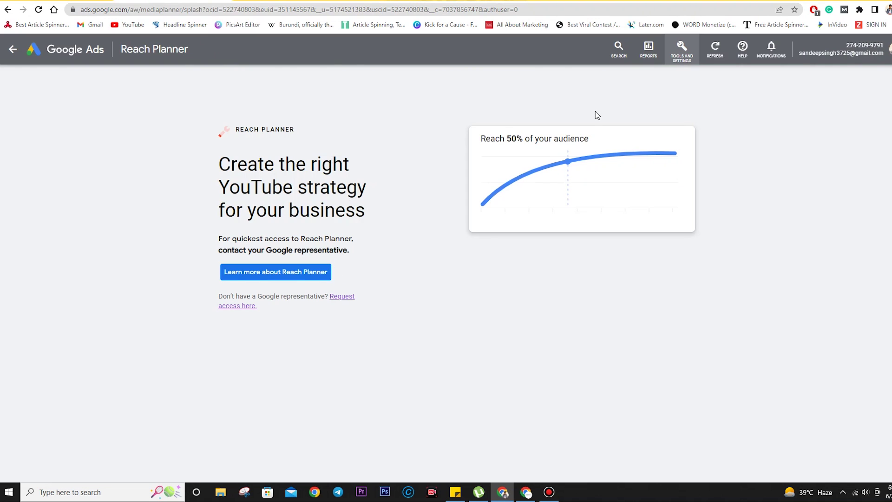
Step: Explore the App advertising hub's deeplink validator and deeplink impact calculator, and check the available report types
{"action": "left_click", "coordinate": [681, 59]}
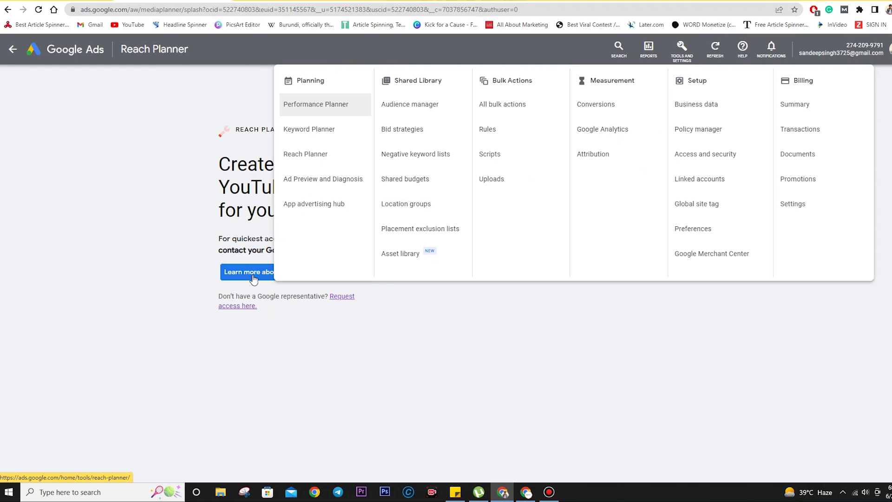
{"action": "left_click", "coordinate": [327, 204]}
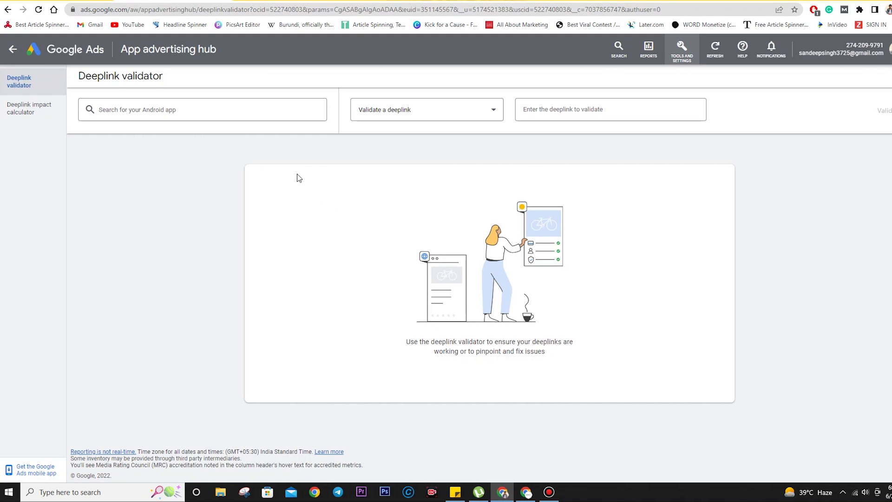
{"action": "left_click", "coordinate": [203, 110]}
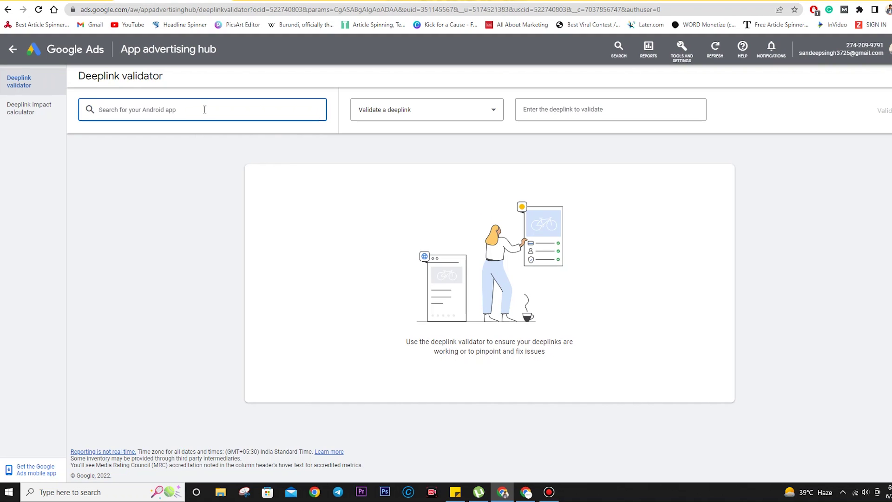
{"action": "left_click", "coordinate": [33, 115]}
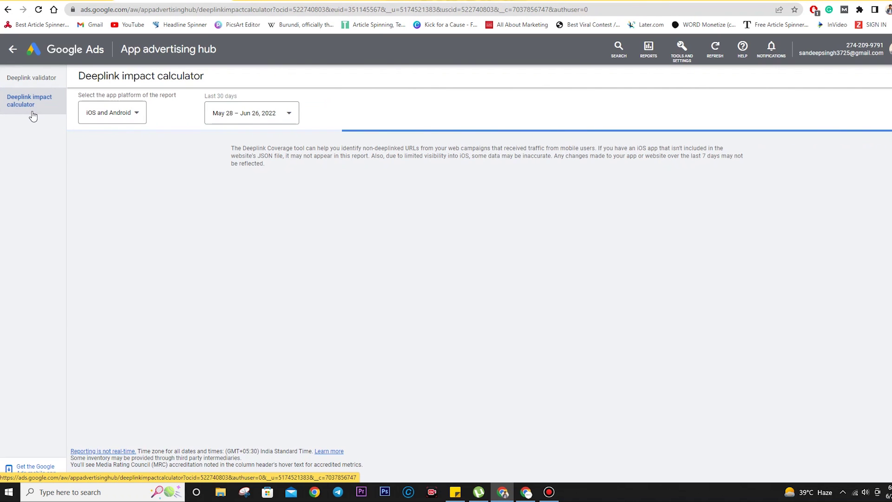
{"action": "left_click", "coordinate": [39, 83]}
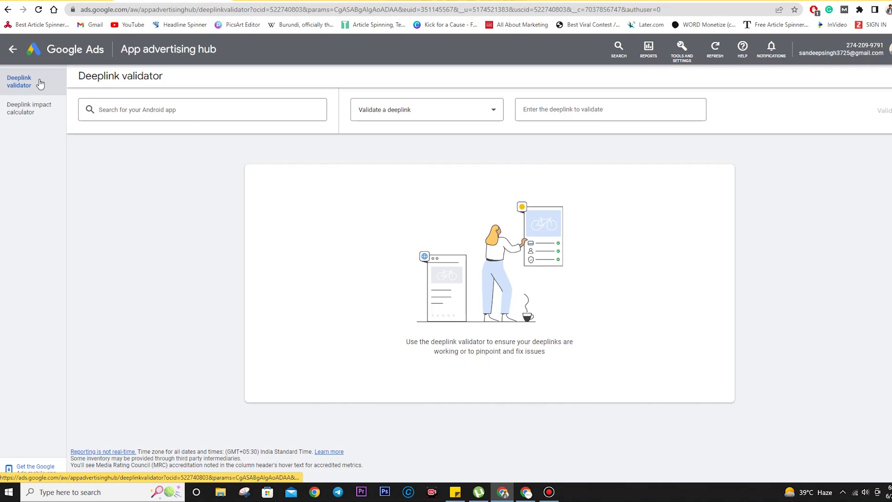
{"action": "left_click", "coordinate": [392, 118]}
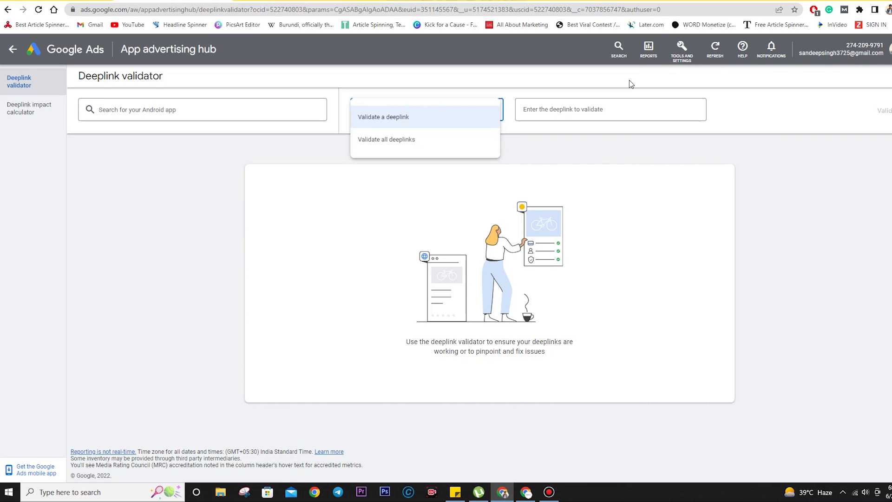
{"action": "left_click", "coordinate": [640, 49]}
{"action": "left_click", "coordinate": [640, 50]}
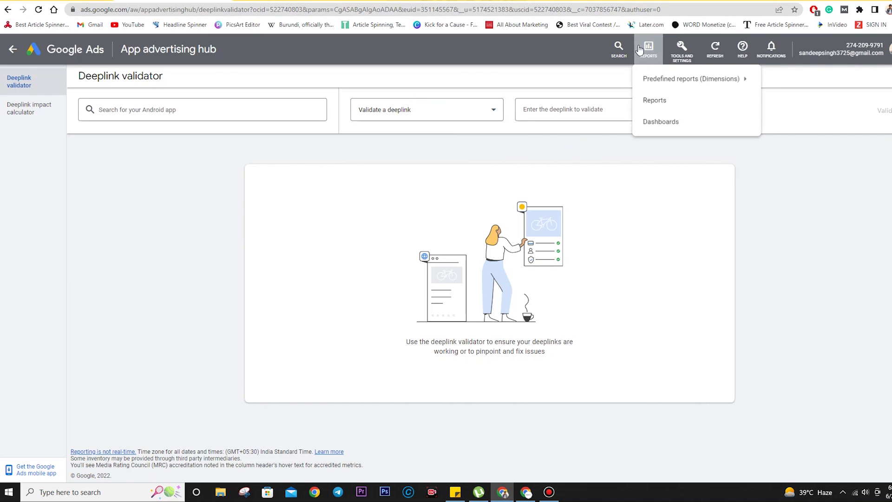
Step: Review the placement exclusion lists and the form for creating one, and return to the campaigns overview without saving
{"action": "left_click", "coordinate": [679, 58]}
{"action": "left_click", "coordinate": [679, 62]}
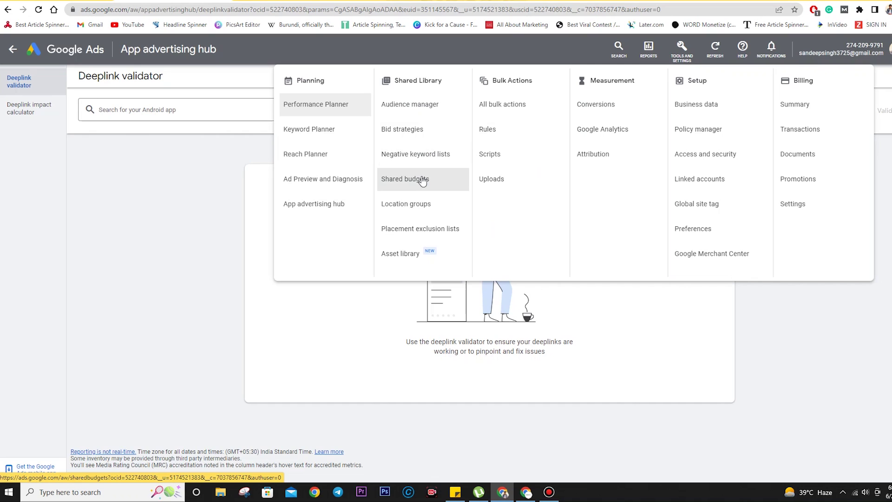
{"action": "left_click", "coordinate": [432, 237]}
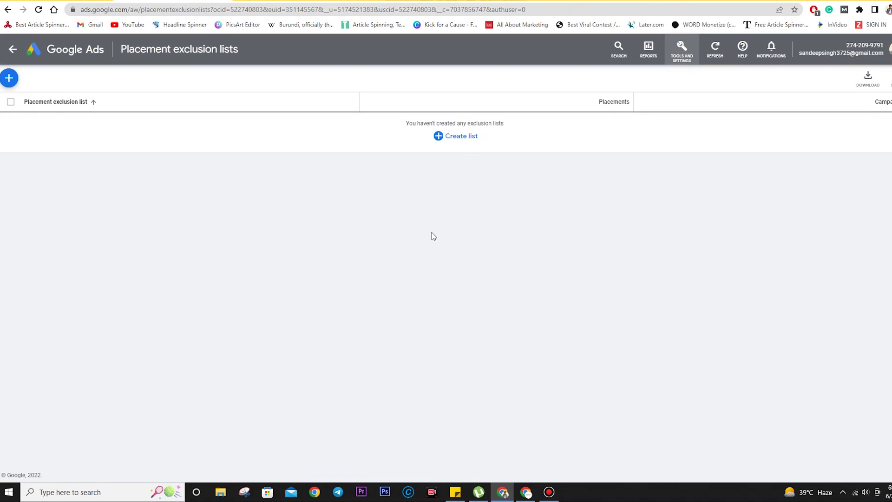
{"action": "left_click", "coordinate": [446, 138]}
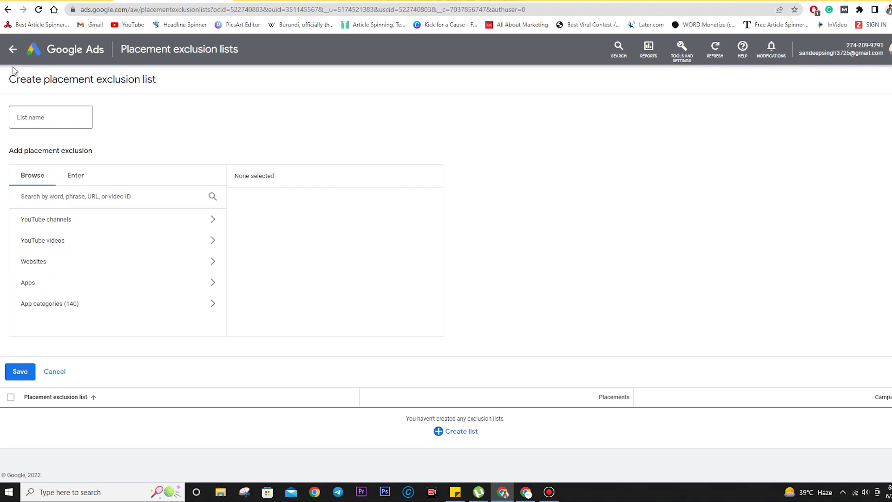
{"action": "left_click", "coordinate": [13, 49]}
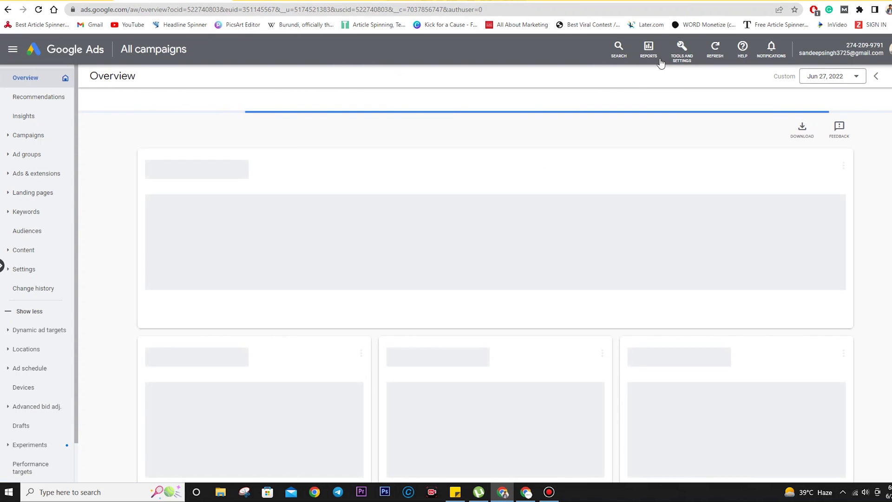
Step: Review the automated rules and scripts under the bulk actions
{"action": "left_click", "coordinate": [682, 50]}
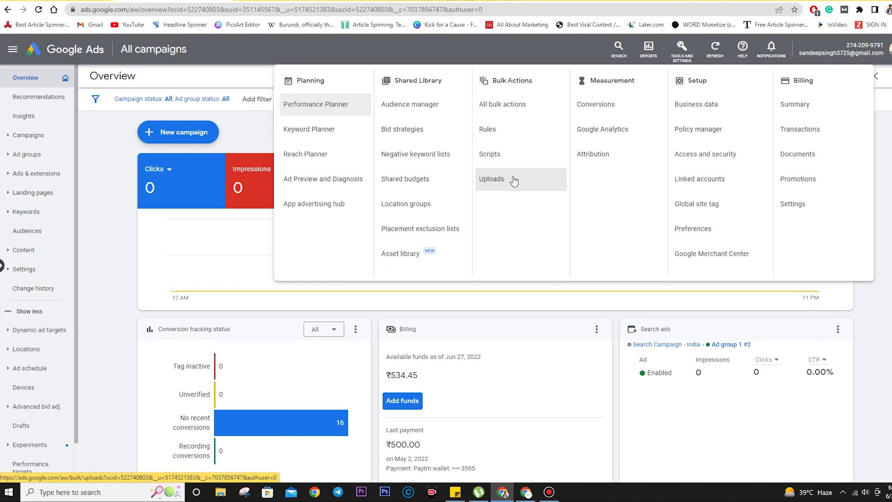
{"action": "left_click", "coordinate": [502, 125]}
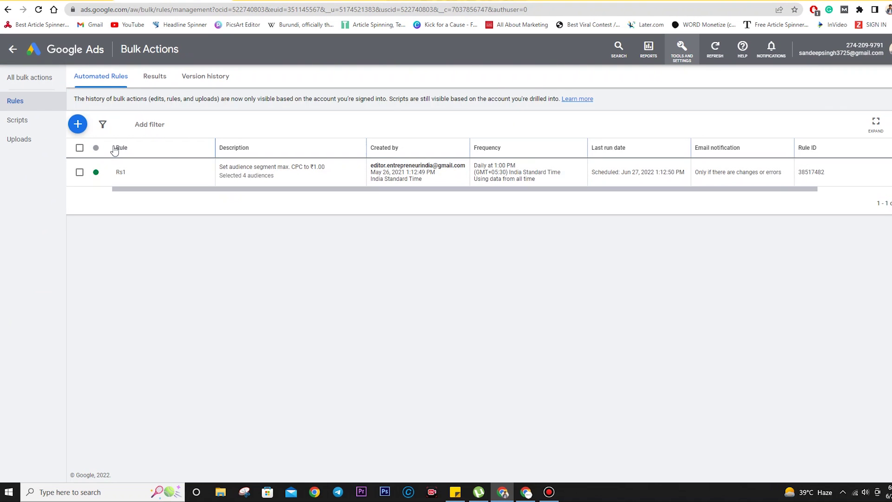
{"action": "left_click", "coordinate": [34, 124]}
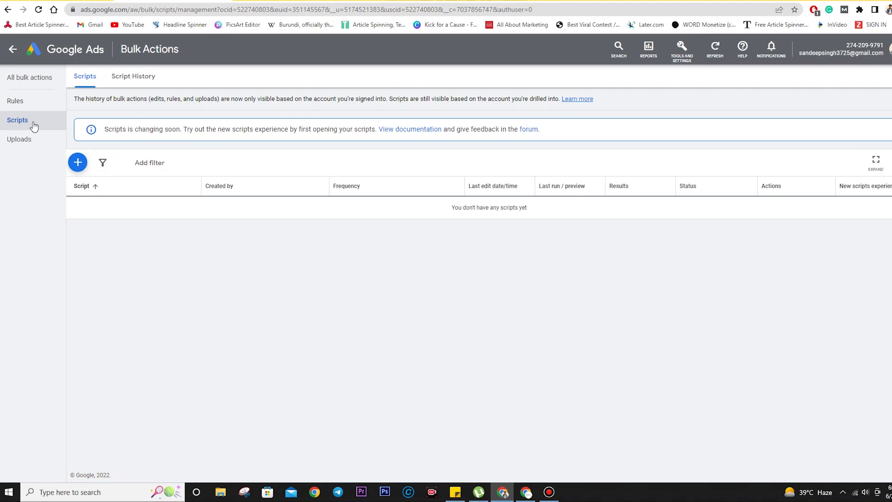
Step: Examine the Attribution overview, including the lookback window options, path analysis, device analysis and model comparison
{"action": "left_click", "coordinate": [690, 52]}
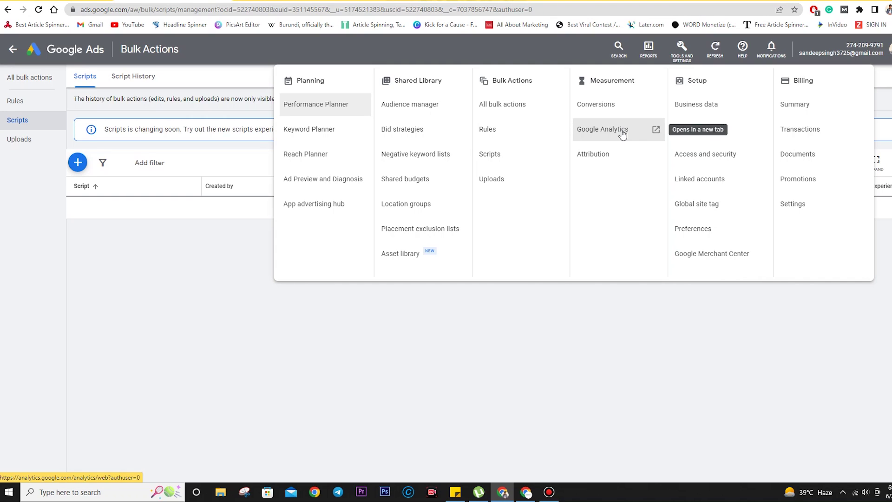
{"action": "left_click", "coordinate": [627, 161]}
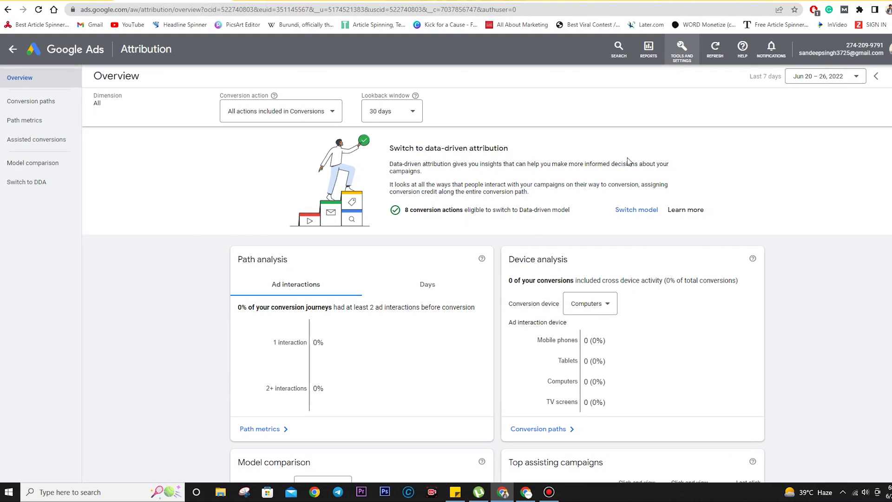
{"action": "left_click", "coordinate": [410, 112]}
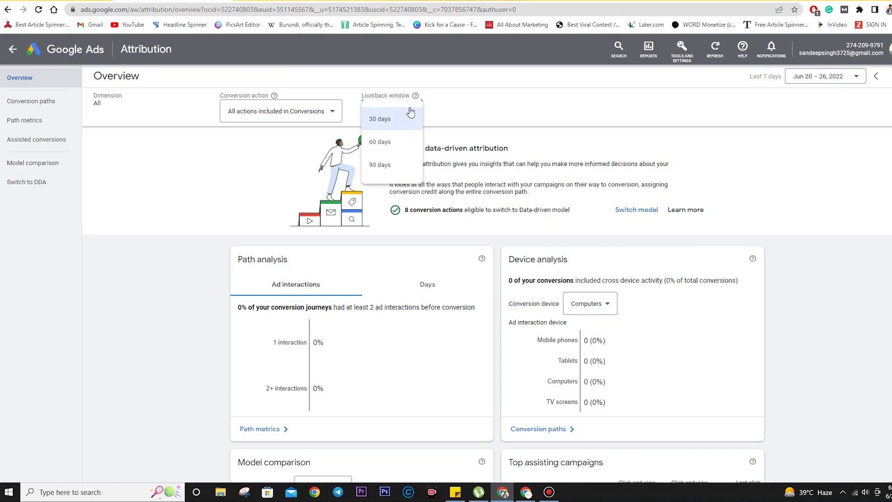
{"action": "left_click", "coordinate": [470, 113]}
{"action": "scroll", "coordinate": [409, 203], "scroll_direction": "down", "scroll_amount": 2}
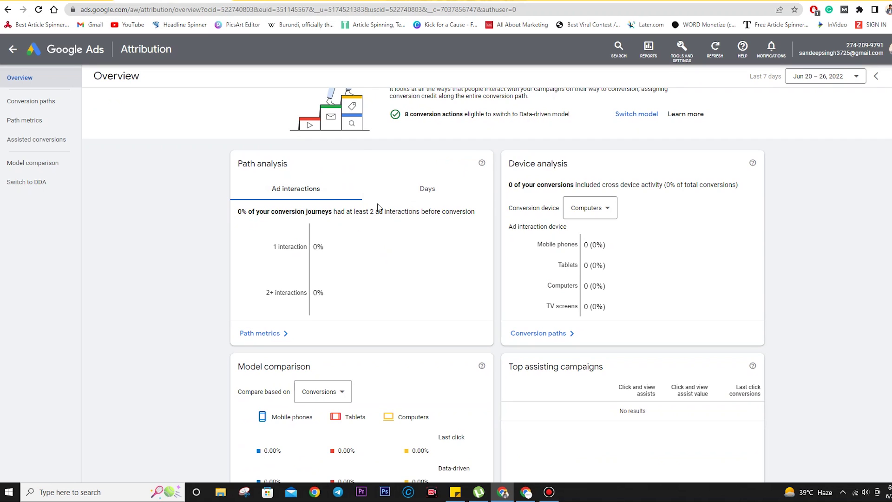
{"action": "scroll", "coordinate": [542, 182], "scroll_direction": "down", "scroll_amount": 2}
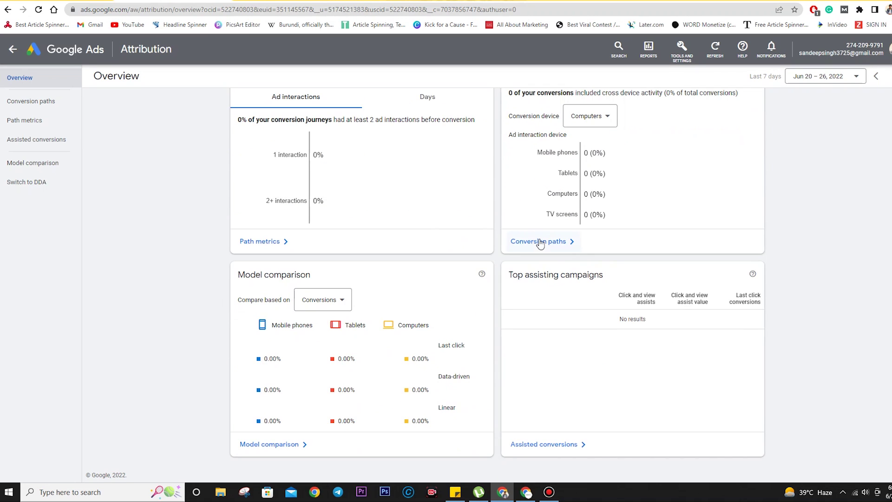
Step: Go through the attribution reports for conversion paths, path metrics and assisted conversions, and the Switch to DDA page
{"action": "left_click", "coordinate": [65, 107]}
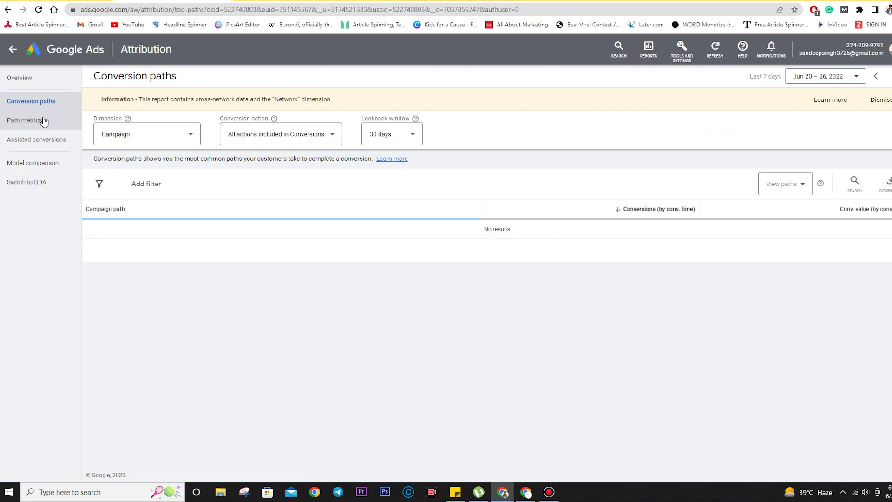
{"action": "left_click", "coordinate": [43, 120]}
{"action": "left_click", "coordinate": [51, 139]}
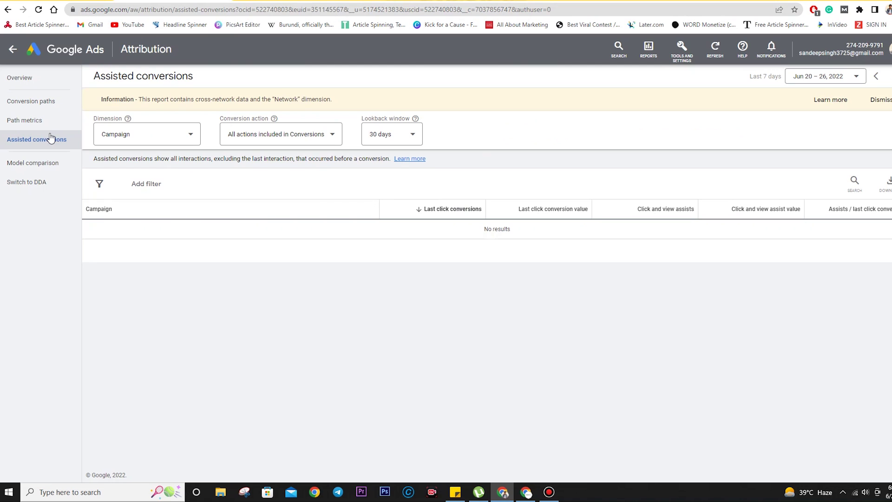
{"action": "left_click", "coordinate": [41, 181]}
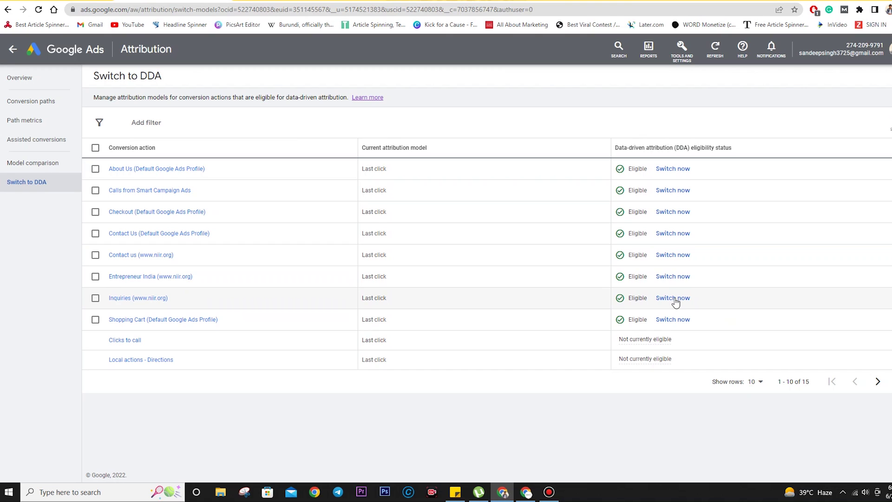
Step: View this account's preferences and open Google Merchant Center
{"action": "left_click", "coordinate": [683, 63]}
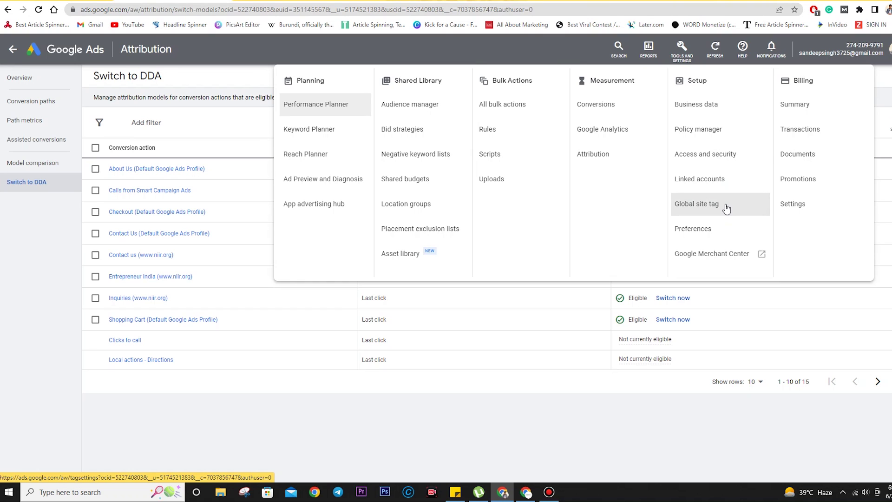
{"action": "left_click", "coordinate": [721, 227]}
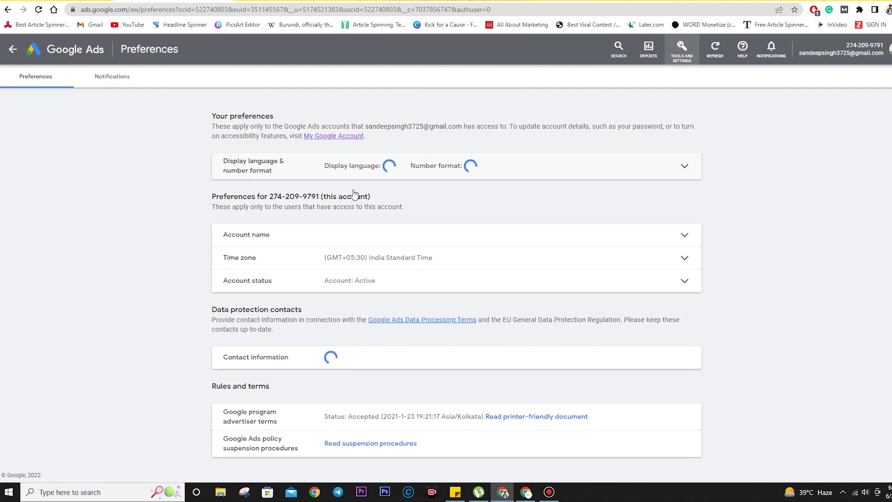
{"action": "left_click", "coordinate": [681, 49]}
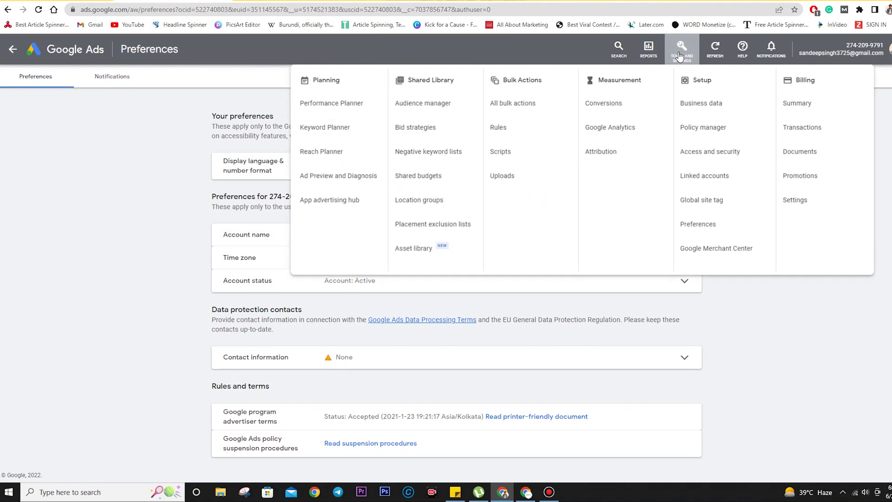
{"action": "left_click", "coordinate": [738, 254]}
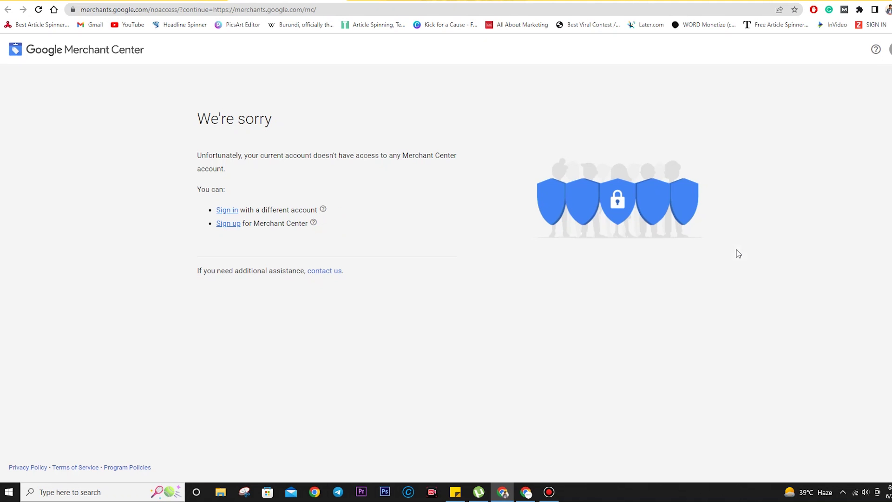
Step: Switch from Merchant Center back to Google Ads, view the tools and settings categories, and return to the campaign overview
{"action": "left_click", "coordinate": [189, 0]}
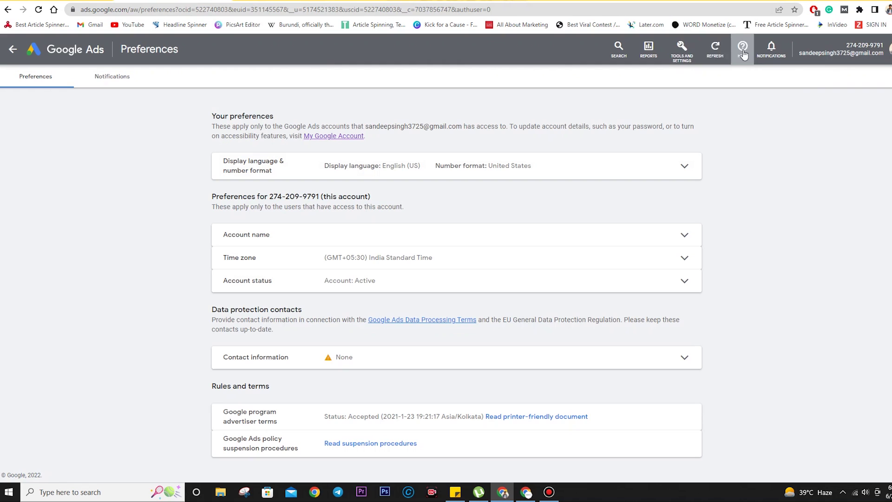
{"action": "left_click", "coordinate": [681, 49]}
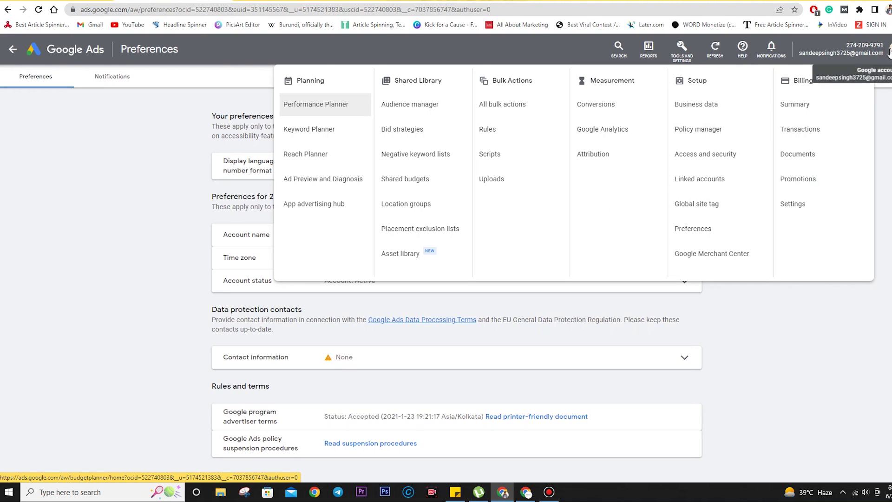
{"action": "left_click", "coordinate": [56, 51]}
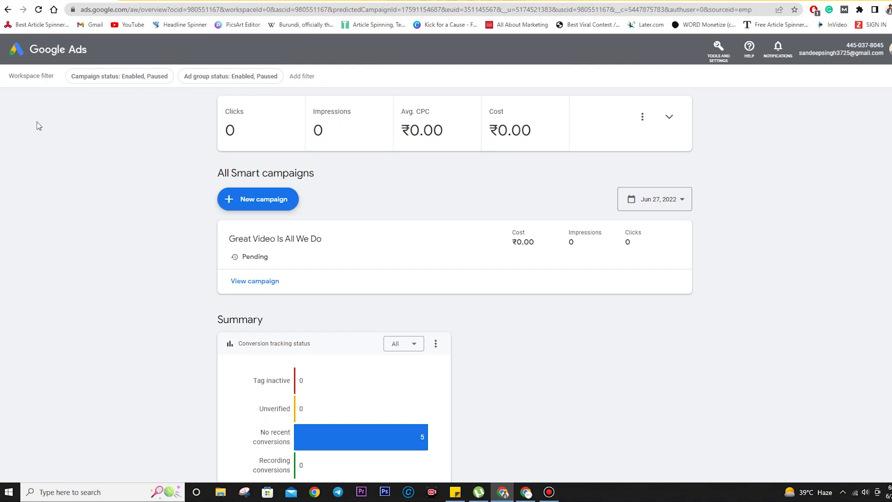
Step: View the help options on the All campaigns overview, including guided steps, feedback and support contact, and close them
{"action": "left_click", "coordinate": [746, 55]}
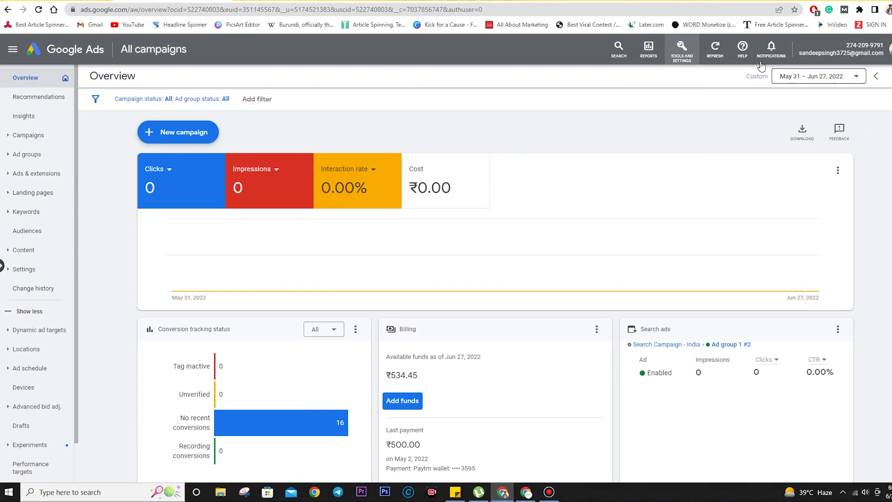
{"action": "left_click", "coordinate": [746, 56]}
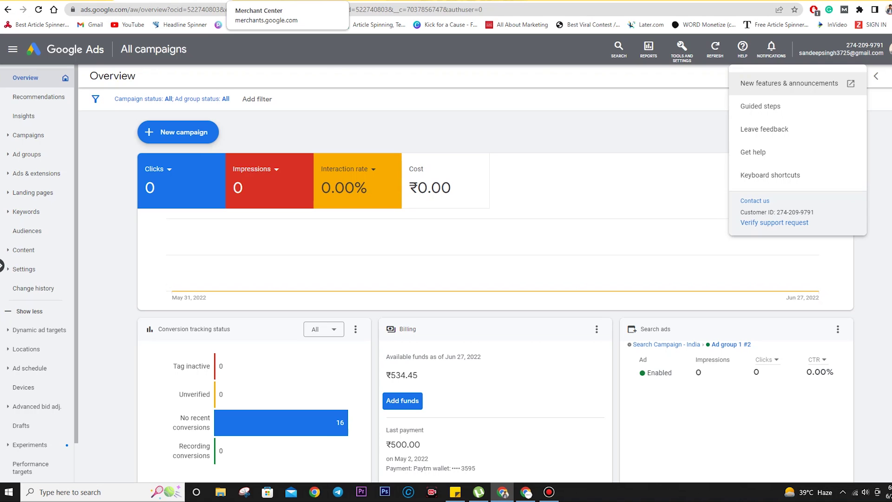
{"action": "left_click", "coordinate": [260, 1]}
{"action": "left_click", "coordinate": [162, 1]}
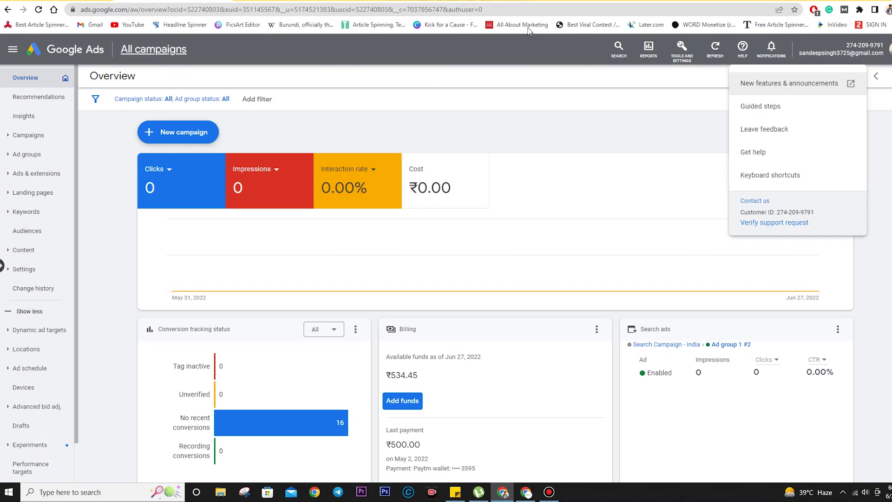
{"action": "key", "text": "Escape"}
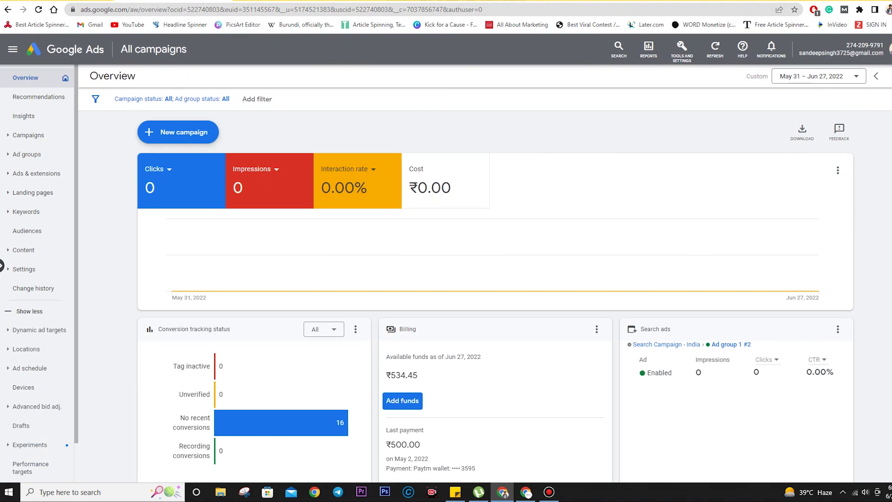